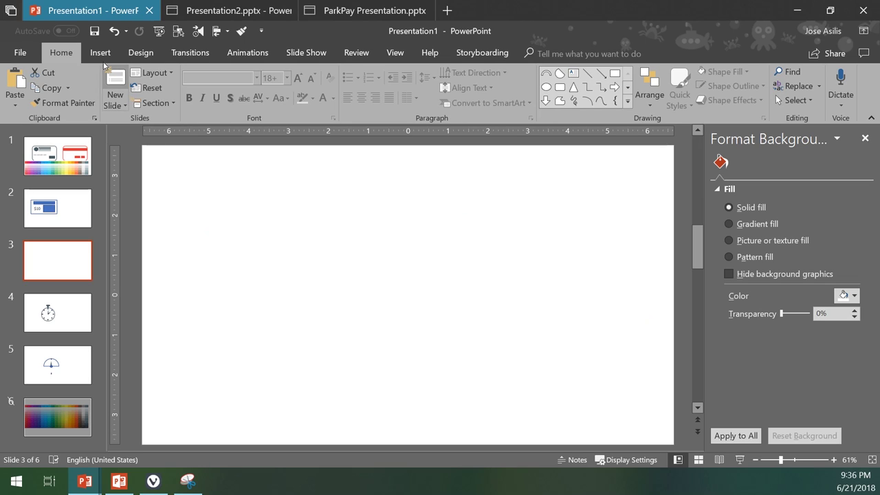
Draw a rounded rectangle on the slide's left half with a small circle inside it
{"action": "left_click", "coordinate": [100, 52]}
{"action": "left_click", "coordinate": [214, 100]}
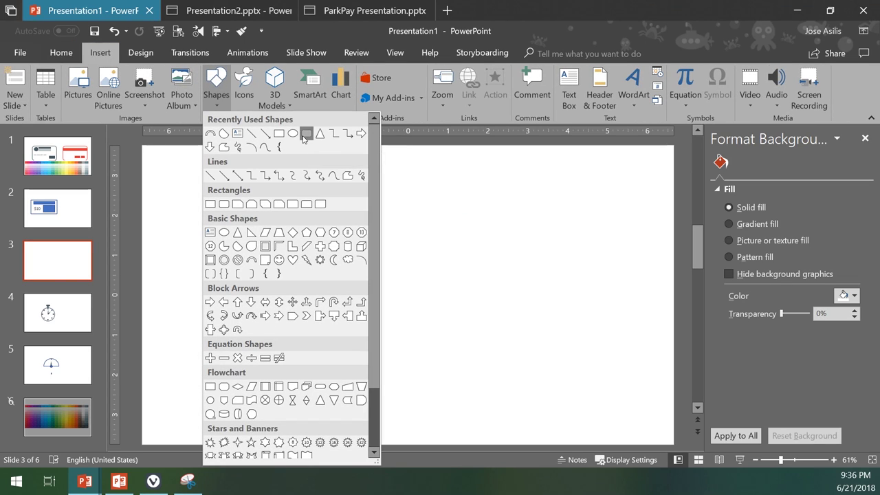
{"action": "left_click", "coordinate": [304, 138]}
{"action": "left_click_drag", "start_coordinate": [202, 219], "coordinate": [426, 342]}
{"action": "left_click_drag", "start_coordinate": [383, 279], "coordinate": [398, 270]}
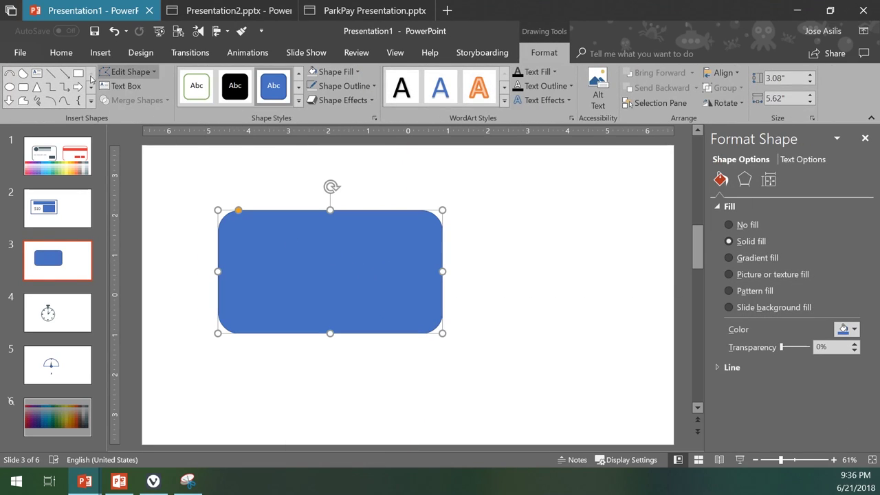
{"action": "left_click", "coordinate": [10, 88]}
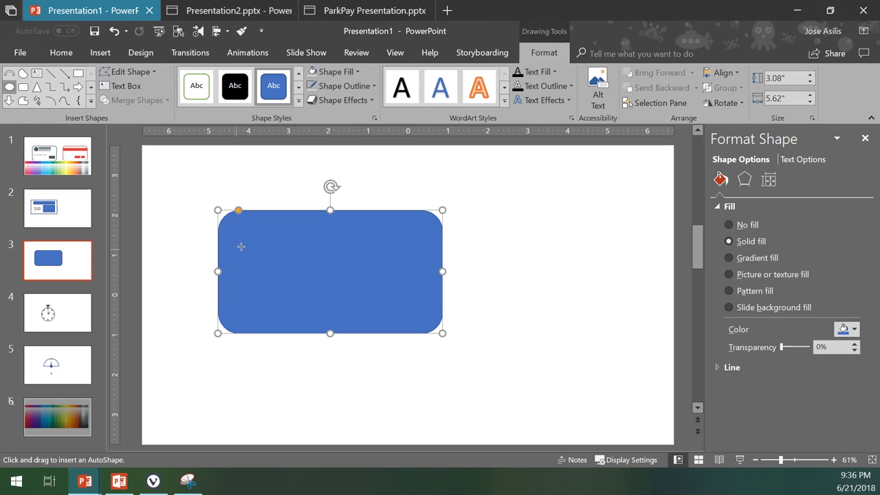
{"action": "mouse_move", "coordinate": [269, 266]}
{"action": "left_mouse_down"}
{"action": "mouse_move", "coordinate": [233, 231]}
{"action": "mouse_move", "coordinate": [256, 240]}
{"action": "left_mouse_up"}
Set the rectangle to No Fill with a 4½ pt outline, and nudge the circle down-right
{"action": "left_click", "coordinate": [350, 273]}
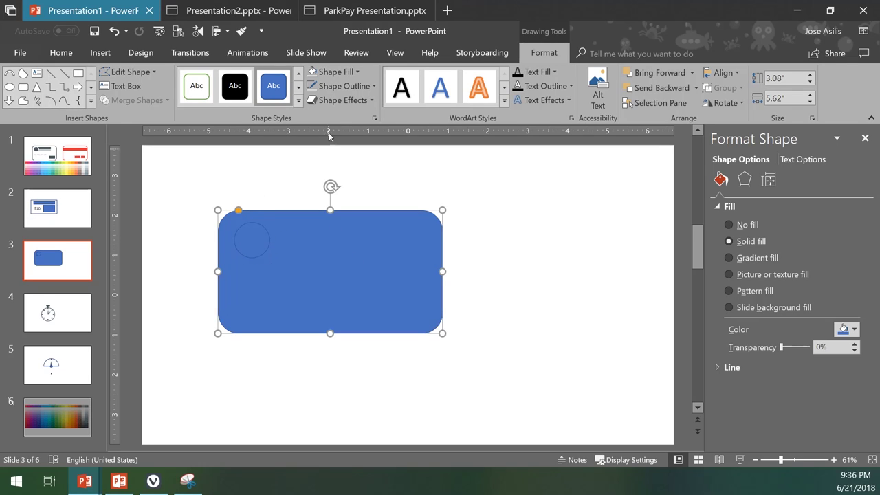
{"action": "left_click", "coordinate": [312, 72]}
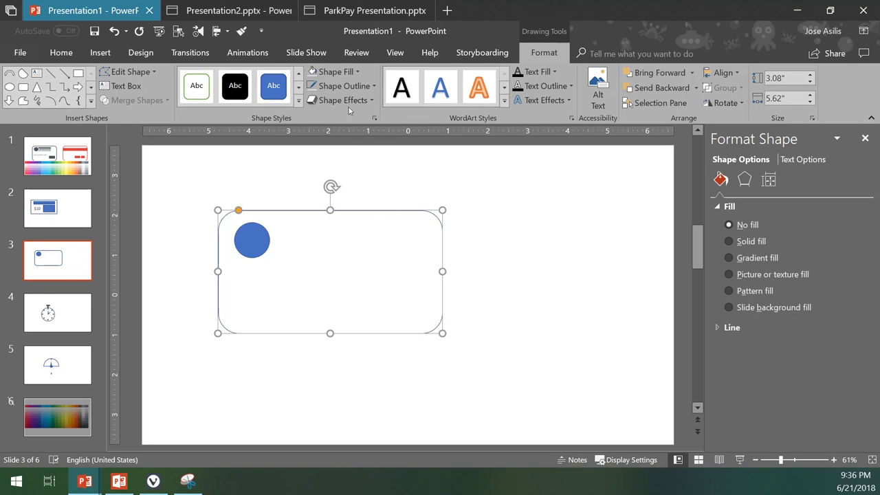
{"action": "left_click", "coordinate": [342, 86]}
{"action": "mouse_move", "coordinate": [378, 282]}
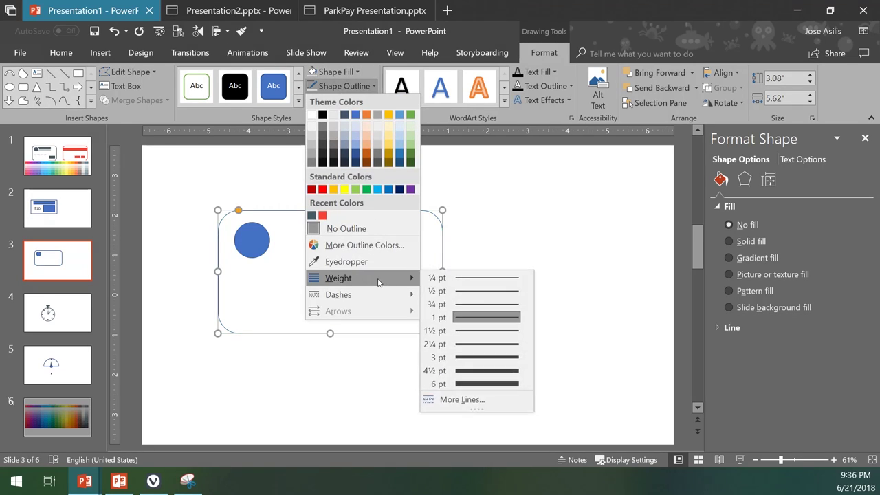
{"action": "left_click", "coordinate": [467, 371]}
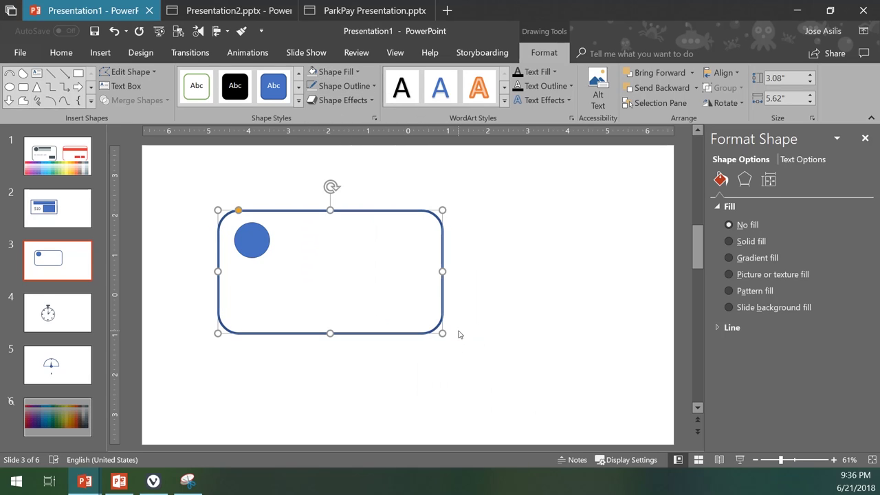
{"action": "left_click", "coordinate": [459, 334]}
{"action": "left_click", "coordinate": [256, 239]}
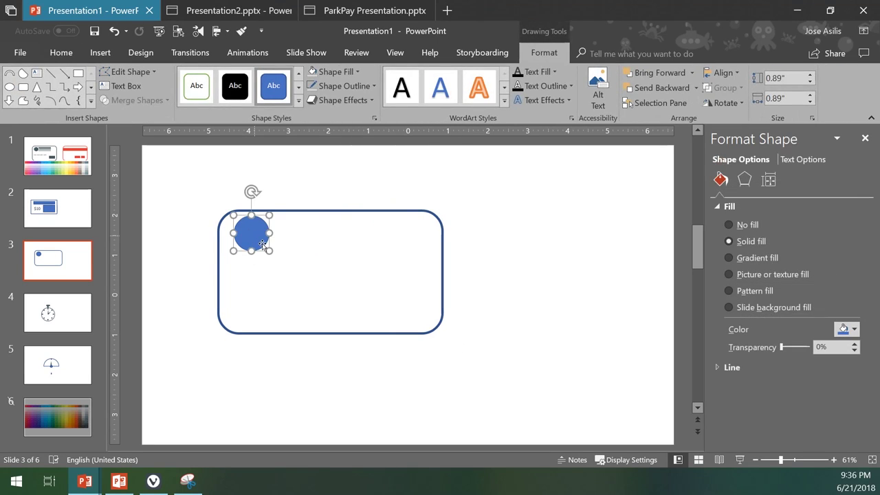
{"action": "left_click_drag", "start_coordinate": [262, 246], "coordinate": [267, 255]}
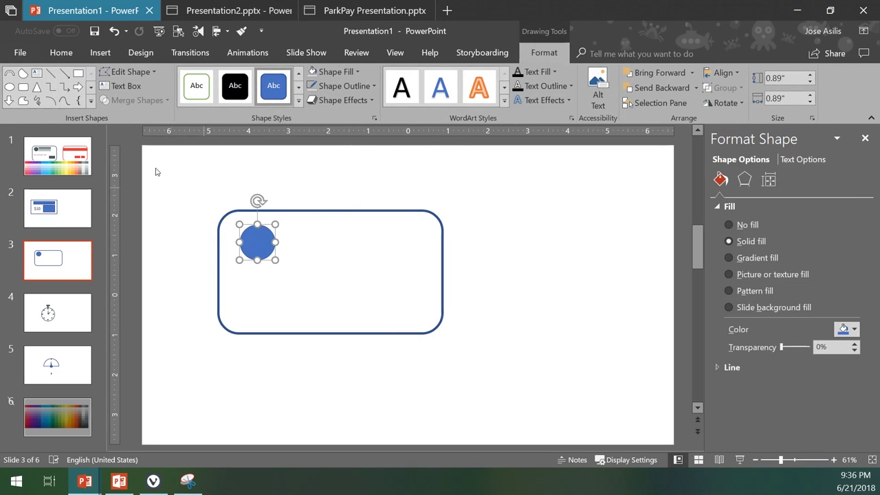
Add a text box with a sample 16-digit card number just below the blue circle
{"action": "left_click", "coordinate": [94, 55]}
{"action": "left_click", "coordinate": [213, 102]}
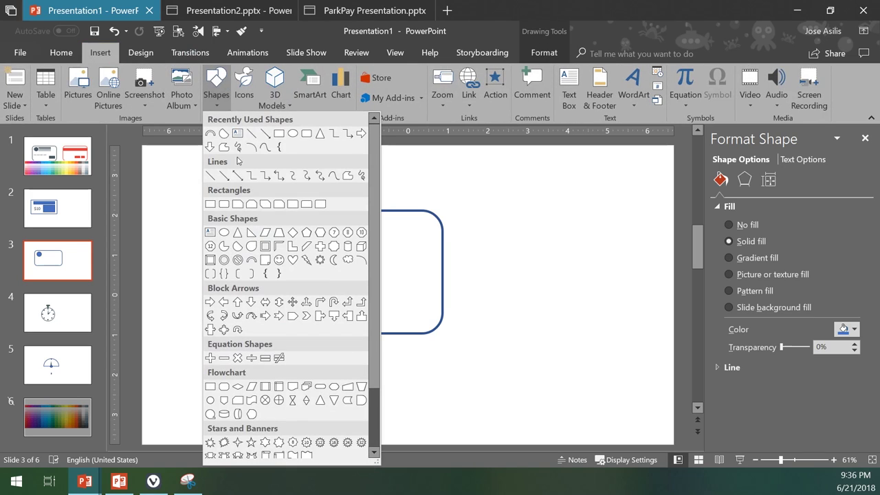
{"action": "left_click", "coordinate": [237, 132]}
{"action": "left_click_drag", "start_coordinate": [235, 272], "coordinate": [400, 297]}
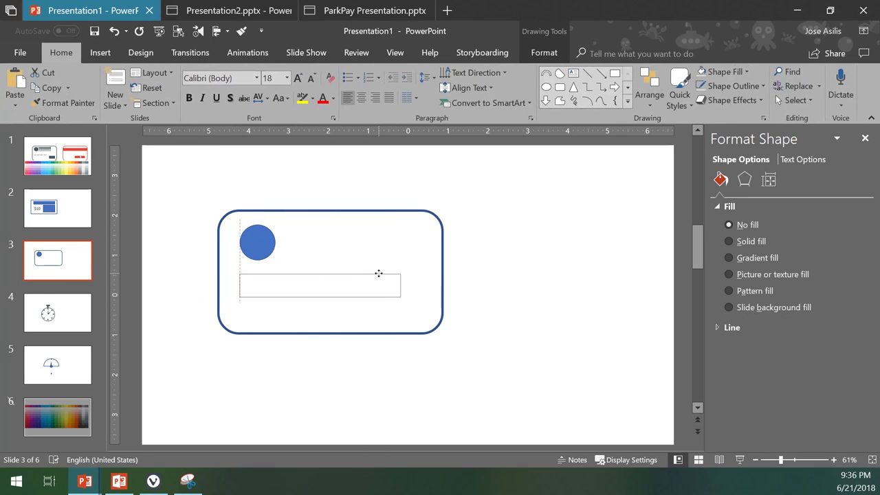
{"action": "type", "text": "1"}
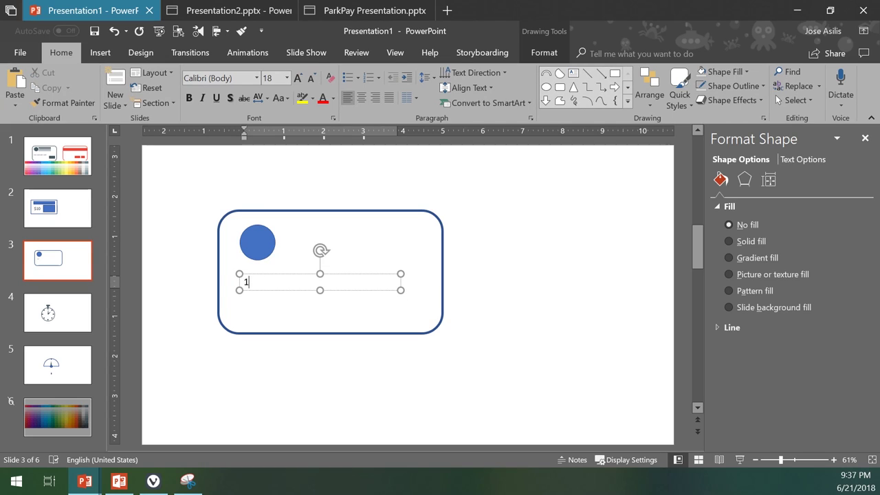
{"action": "type", "text": " 234 "}
{"action": "type", "text": "4582 1321"}
{"action": "type", "text": " 123123"}
{"action": "key", "text": "BackSpace"}
{"action": "key", "text": "BackSpace"}
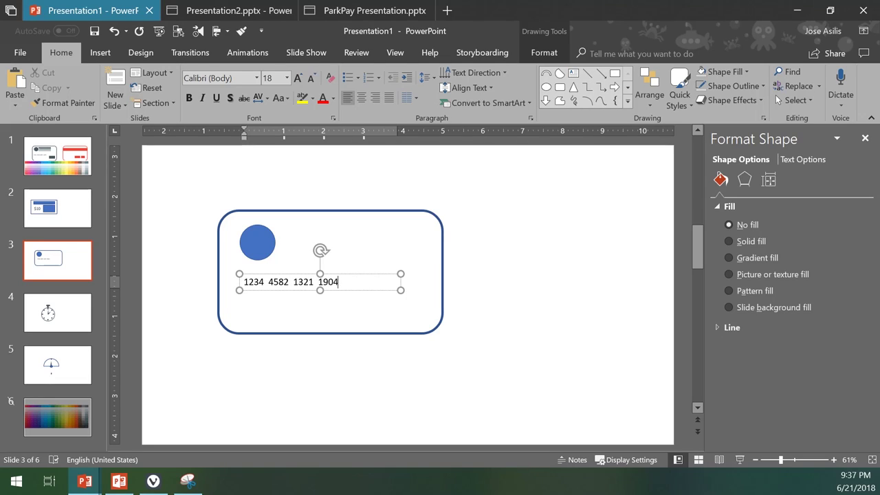
{"action": "left_click_drag", "start_coordinate": [346, 294], "coordinate": [344, 299]}
Draw a small blue rectangle in the card's lower-right corner
{"action": "left_click", "coordinate": [95, 55]}
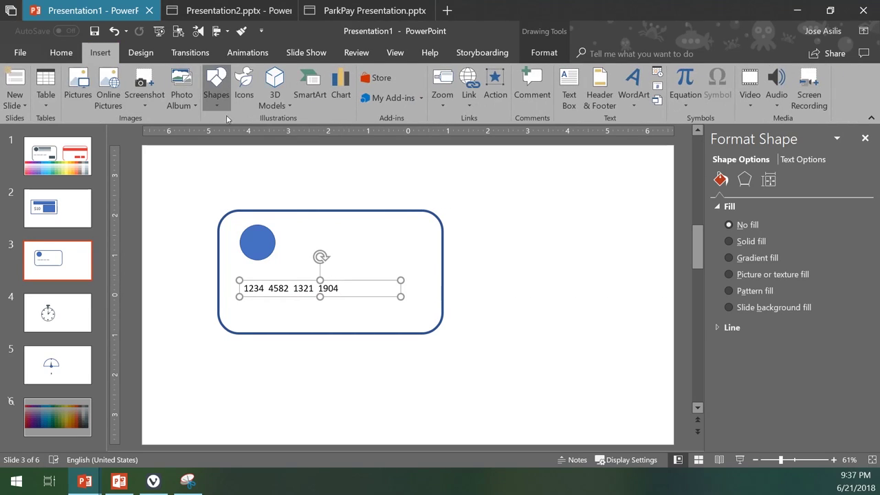
{"action": "left_click", "coordinate": [216, 86]}
{"action": "left_click", "coordinate": [279, 134]}
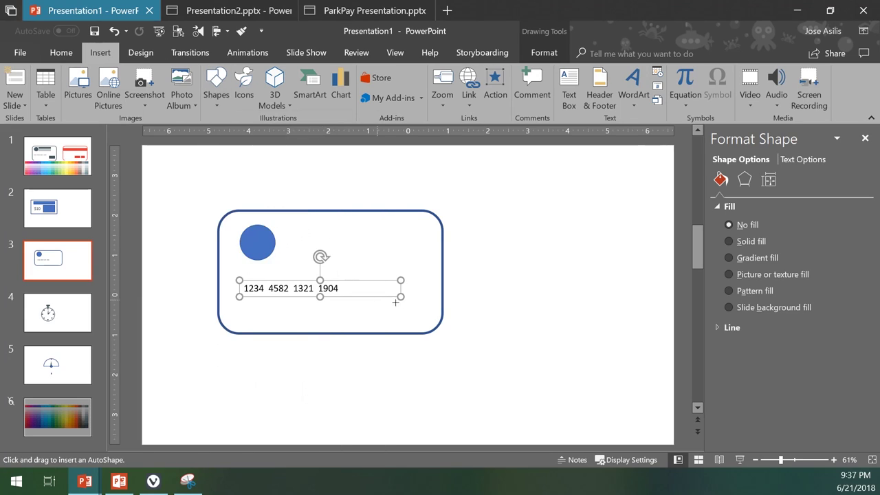
{"action": "mouse_move", "coordinate": [377, 312]}
{"action": "left_mouse_down"}
{"action": "mouse_move", "coordinate": [412, 328]}
{"action": "mouse_move", "coordinate": [389, 319]}
{"action": "mouse_move", "coordinate": [395, 306]}
{"action": "mouse_move", "coordinate": [414, 304]}
{"action": "mouse_move", "coordinate": [397, 310]}
{"action": "left_mouse_up"}
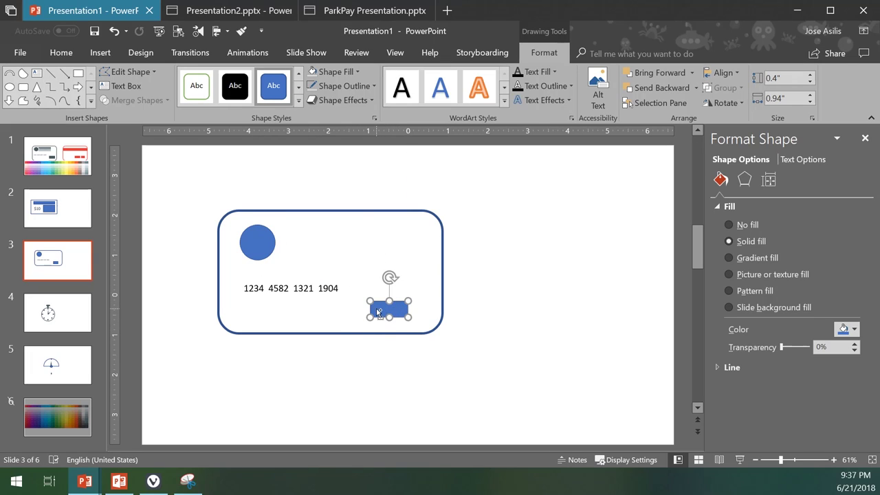
Copy the rectangle into three stacked bars beside the circle, widening the top bar to 2.7 inches
{"action": "key", "text": "ctrl+c"}
{"action": "key", "text": "ctrl+v"}
{"action": "left_click_drag", "start_coordinate": [387, 314], "coordinate": [376, 228]}
{"action": "key", "text": "ctrl+c"}
{"action": "key", "text": "ctrl+v"}
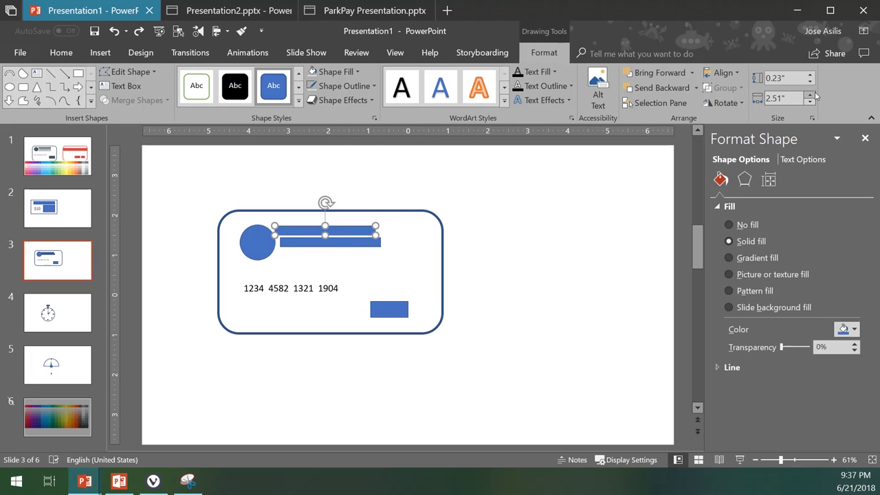
{"action": "left_click", "coordinate": [810, 95]}
{"action": "left_click", "coordinate": [810, 95]}
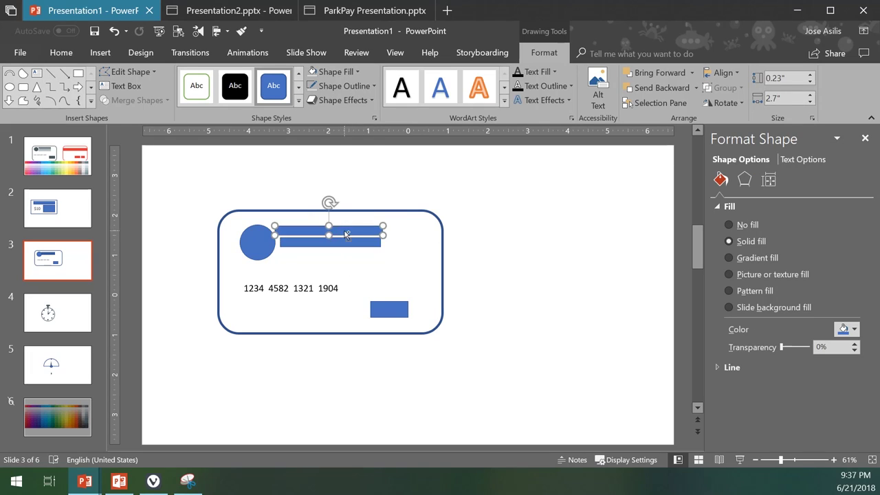
{"action": "key", "text": "ctrl+v"}
{"action": "left_click_drag", "start_coordinate": [344, 231], "coordinate": [343, 254]}
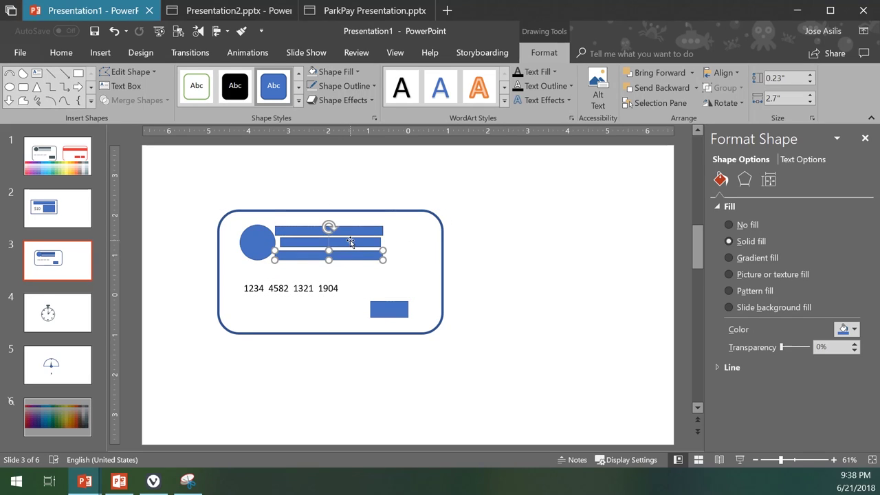
Align the three blue bars along their right edges
{"action": "left_click", "coordinate": [350, 240], "text": "shift"}
{"action": "left_click", "coordinate": [353, 231], "text": "shift"}
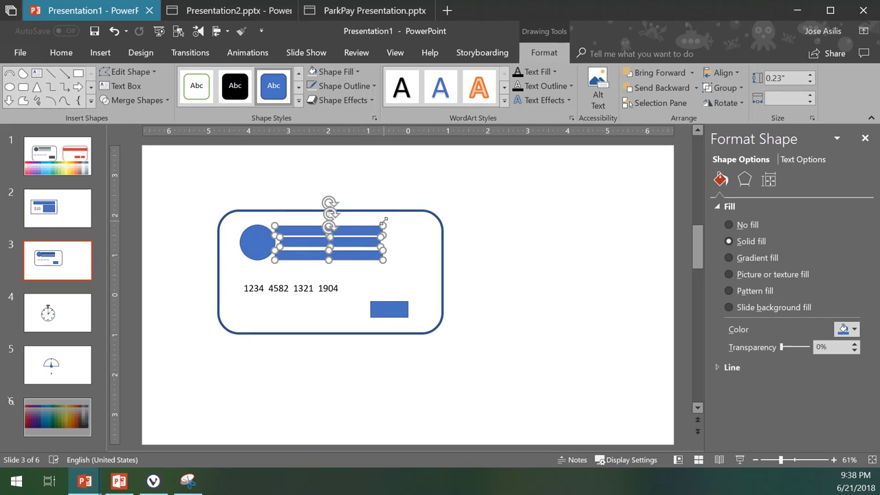
{"action": "left_click", "coordinate": [720, 72]}
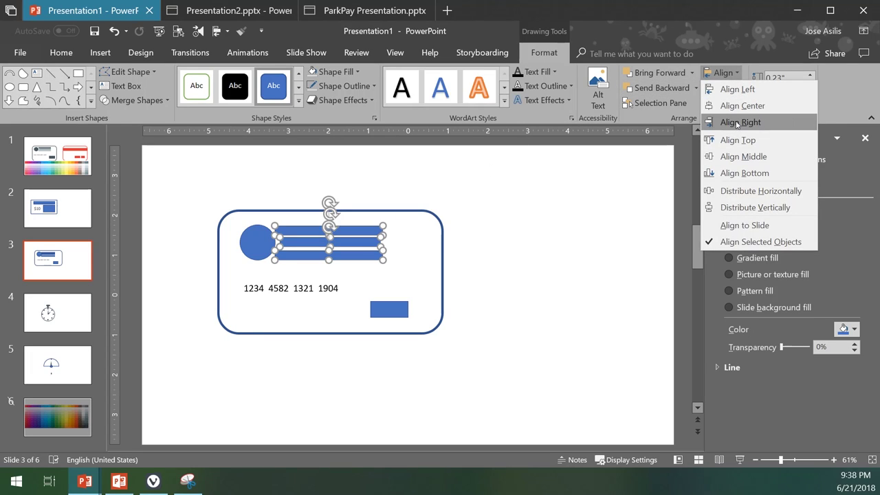
{"action": "left_click", "coordinate": [735, 121]}
{"action": "left_click", "coordinate": [532, 214]}
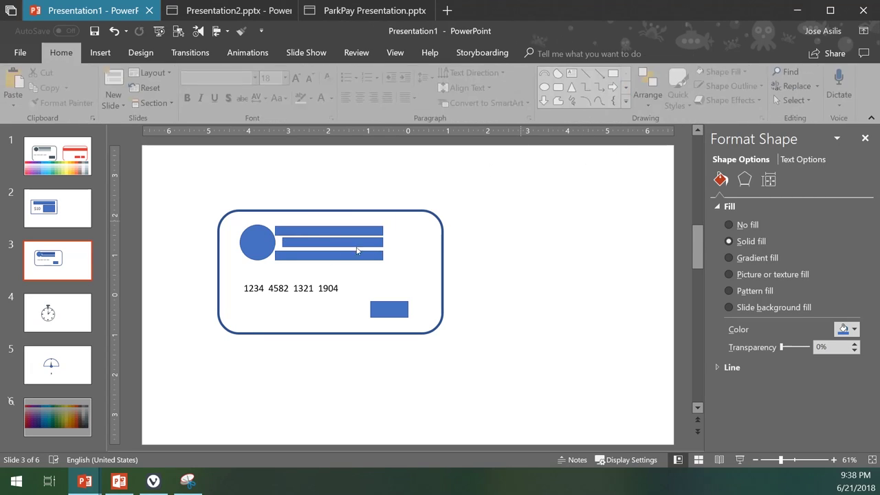
Set the height of all three bars to 0.15 inches
{"action": "left_click", "coordinate": [294, 232]}
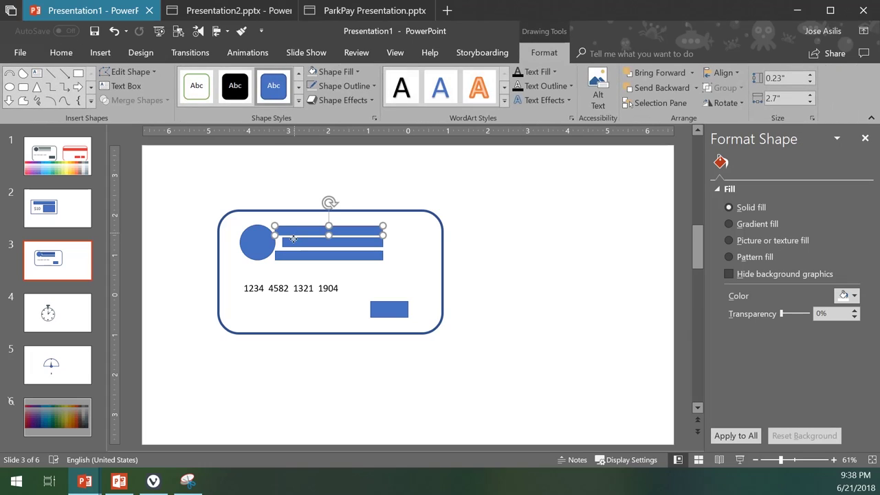
{"action": "left_click", "coordinate": [291, 242], "text": "shift"}
{"action": "left_click", "coordinate": [291, 253], "text": "shift"}
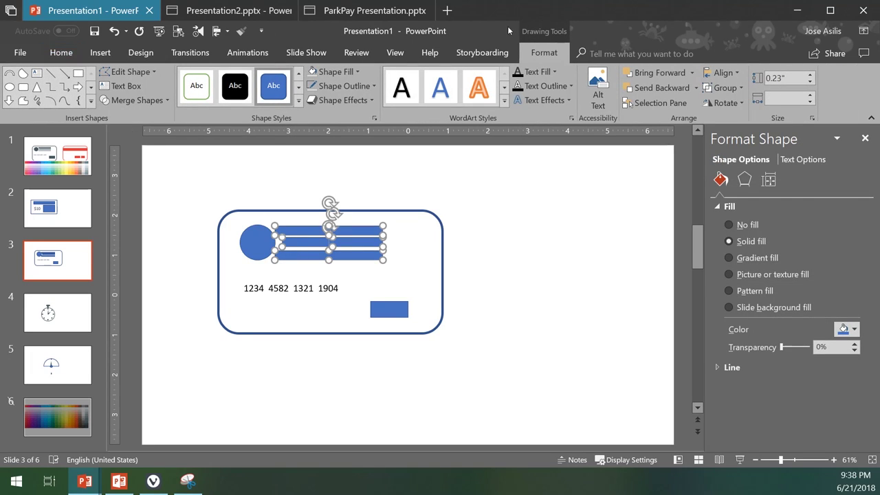
{"action": "left_click", "coordinate": [811, 82]}
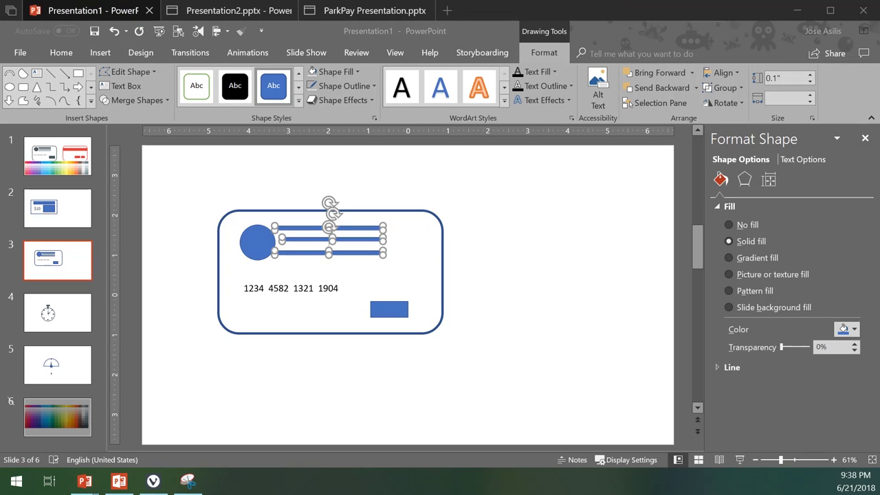
{"action": "left_click", "coordinate": [778, 79]}
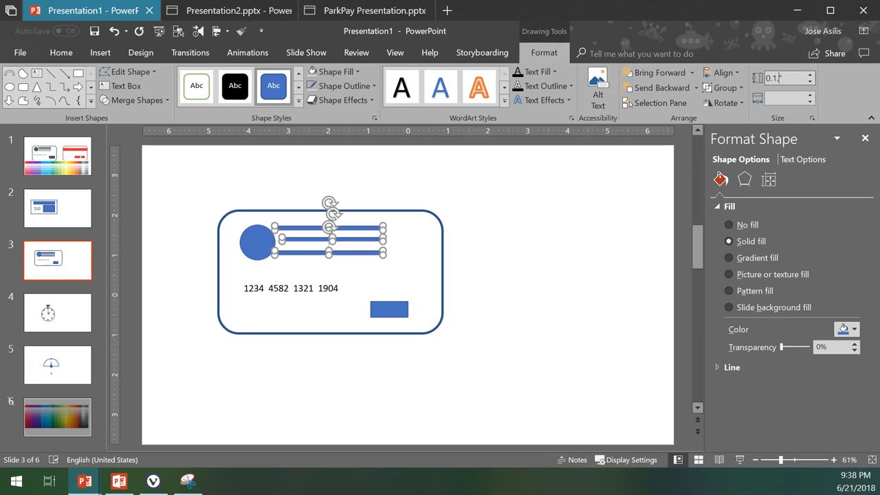
{"action": "type", "text": "5"}
{"action": "key", "text": "Return"}
{"action": "left_click", "coordinate": [507, 298]}
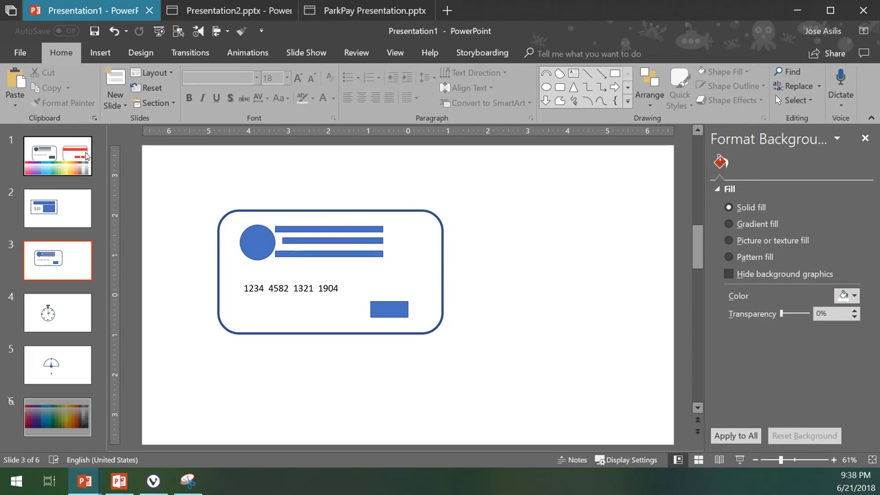
Narrow the card outline from its right edge and nudge the small rectangle up-left
{"action": "left_click", "coordinate": [442, 297]}
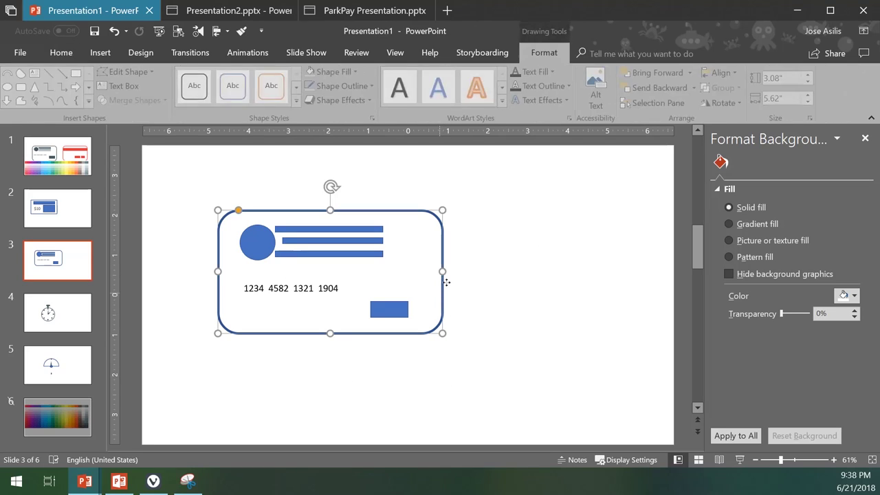
{"action": "left_click_drag", "start_coordinate": [443, 272], "coordinate": [425, 266]}
{"action": "left_click_drag", "start_coordinate": [398, 309], "coordinate": [394, 304]}
{"action": "left_click", "coordinate": [444, 377]}
Marquee-select all the card shapes and move them slightly up and left
{"action": "key", "text": "ctrl+a"}
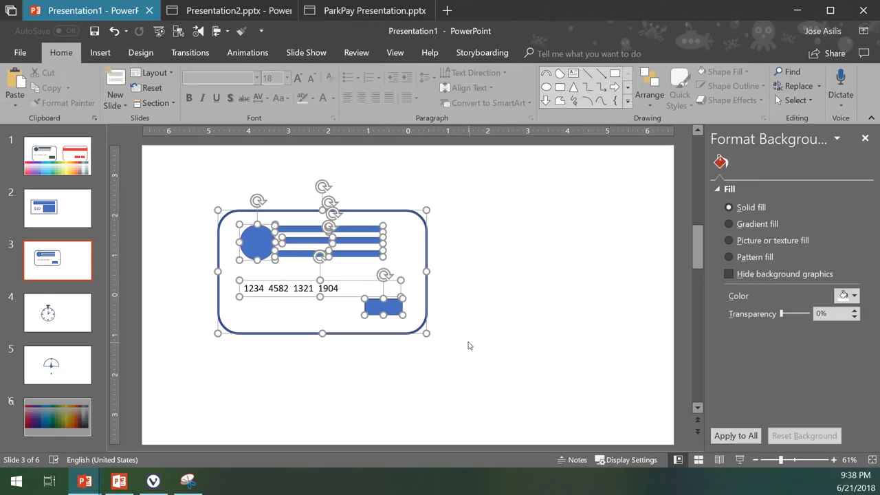
{"action": "left_click", "coordinate": [200, 185]}
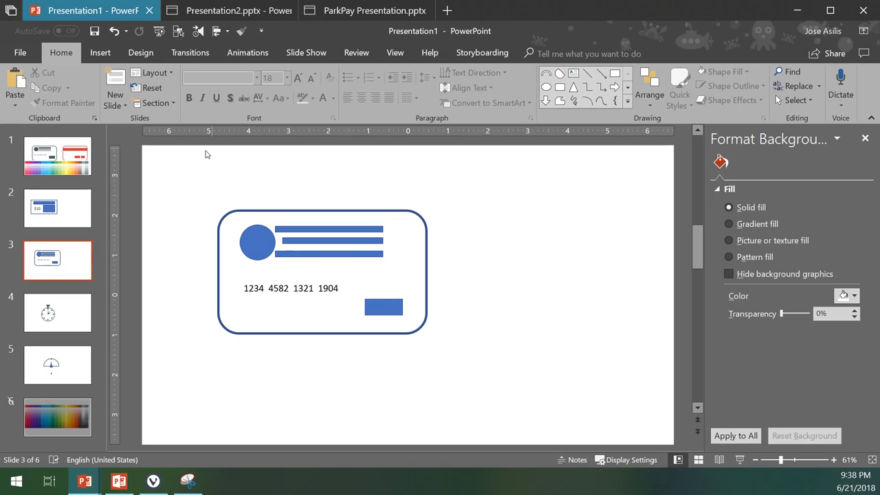
{"action": "mouse_move", "coordinate": [186, 204]}
{"action": "left_mouse_down"}
{"action": "mouse_move", "coordinate": [409, 338]}
{"action": "mouse_move", "coordinate": [432, 342]}
{"action": "left_mouse_up"}
{"action": "left_click_drag", "start_coordinate": [256, 248], "coordinate": [232, 232]}
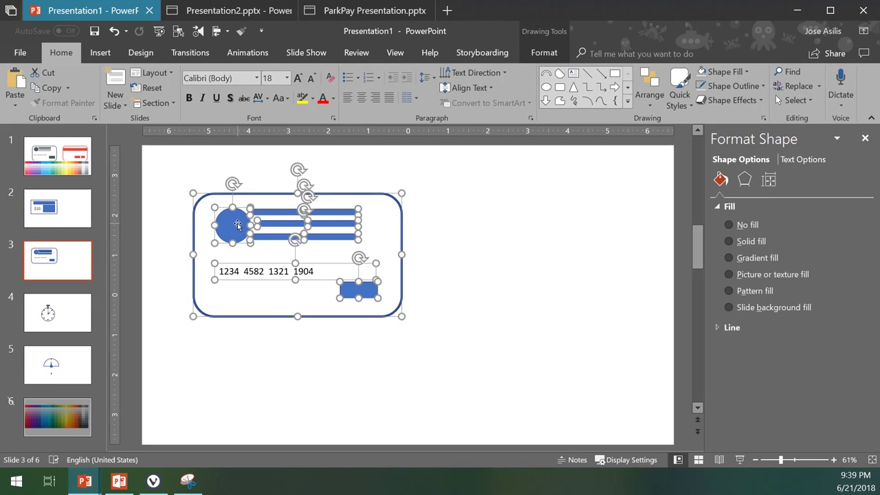
Select all shapes on the slide and group them into one card object
{"action": "left_click", "coordinate": [161, 176]}
{"action": "key", "text": "ctrl+a"}
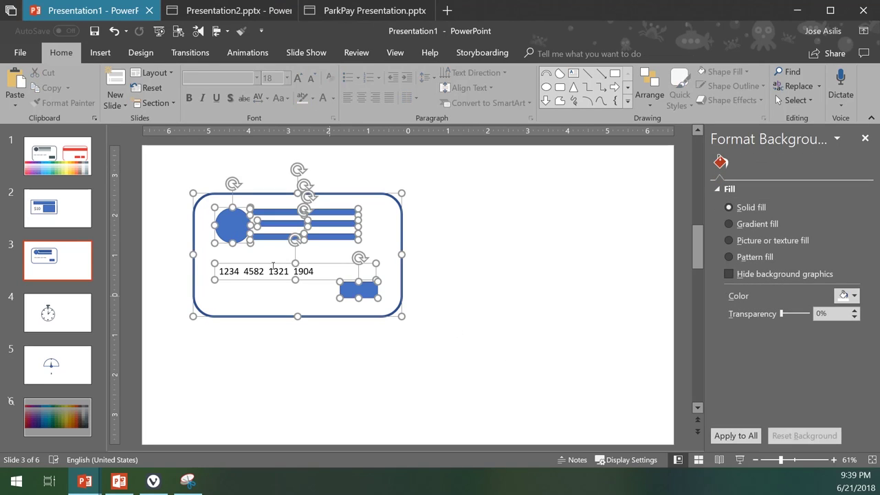
{"action": "right_click", "coordinate": [234, 234]}
{"action": "mouse_move", "coordinate": [296, 307]}
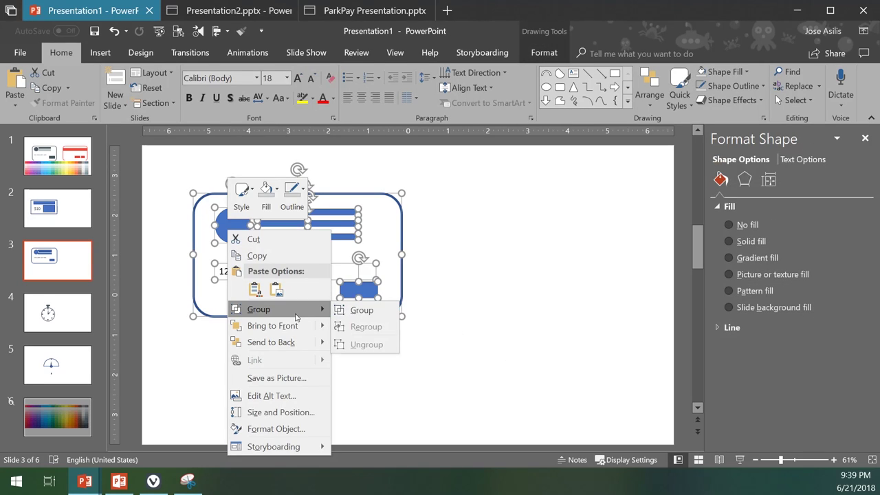
{"action": "left_click", "coordinate": [354, 309]}
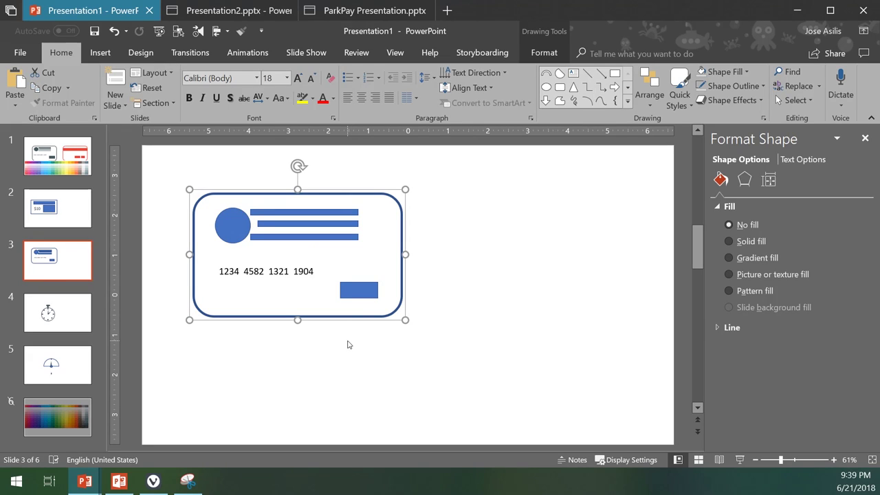
Move the grouped card right, try resizing it, then undo the resize
{"action": "left_click_drag", "start_coordinate": [230, 227], "coordinate": [381, 224]}
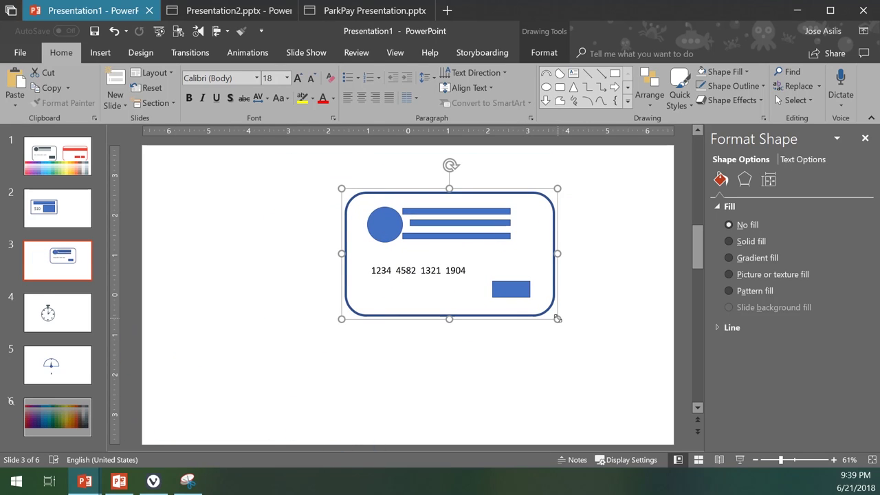
{"action": "left_click_drag", "start_coordinate": [558, 318], "coordinate": [349, 311]}
{"action": "key", "text": "ctrl+z"}
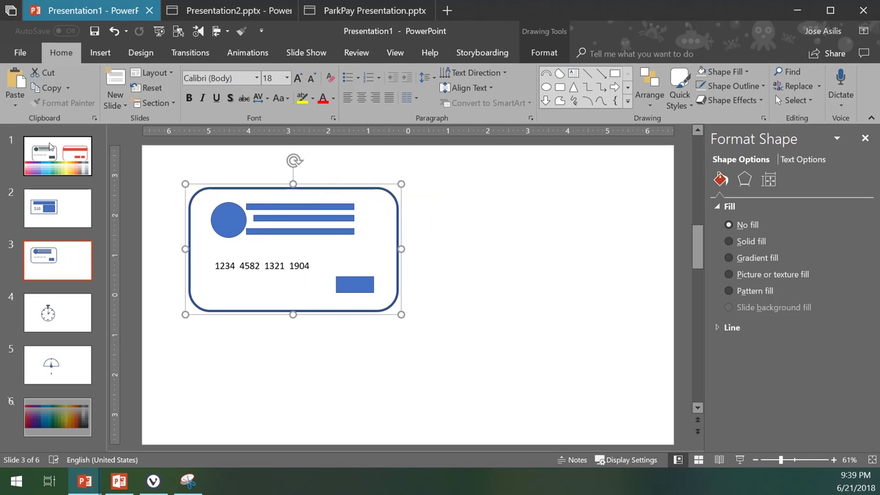
Draw a second rounded rectangle right of the first card, with no fill and a thick outline
{"action": "left_click", "coordinate": [100, 52]}
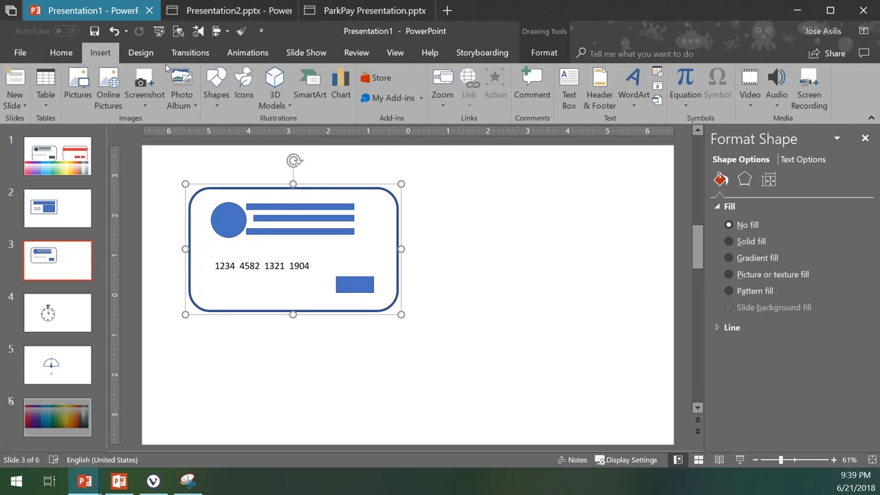
{"action": "left_click", "coordinate": [216, 84]}
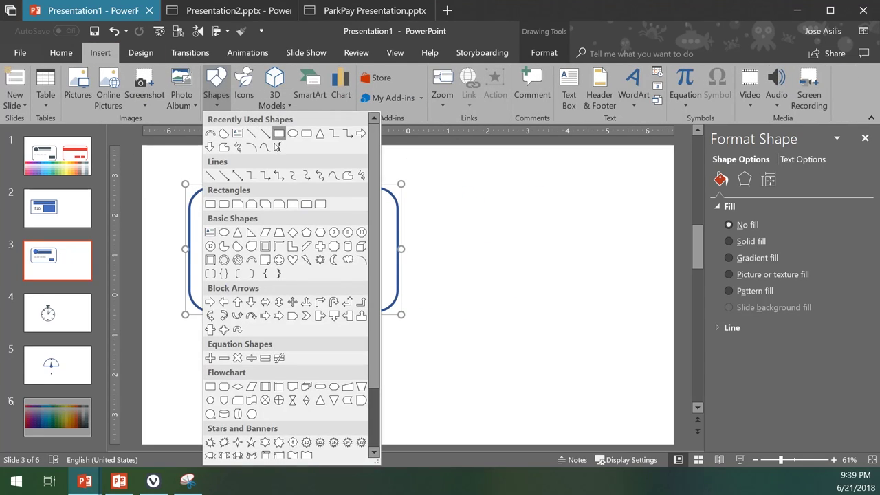
{"action": "left_click", "coordinate": [306, 135]}
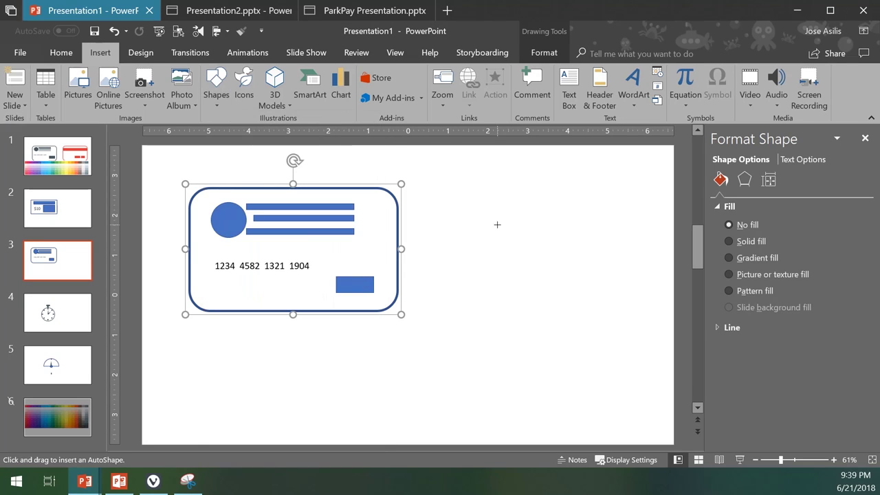
{"action": "left_click_drag", "start_coordinate": [450, 187], "coordinate": [645, 303]}
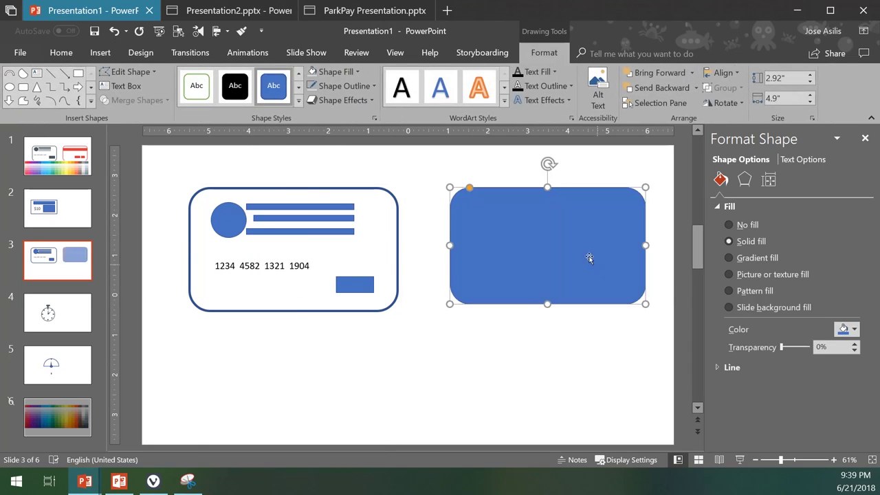
{"action": "left_click", "coordinate": [313, 72]}
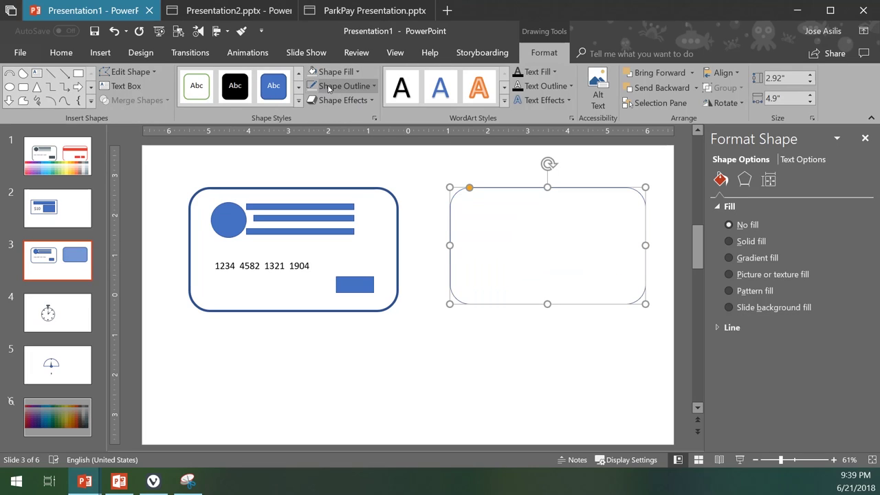
{"action": "left_click", "coordinate": [374, 86]}
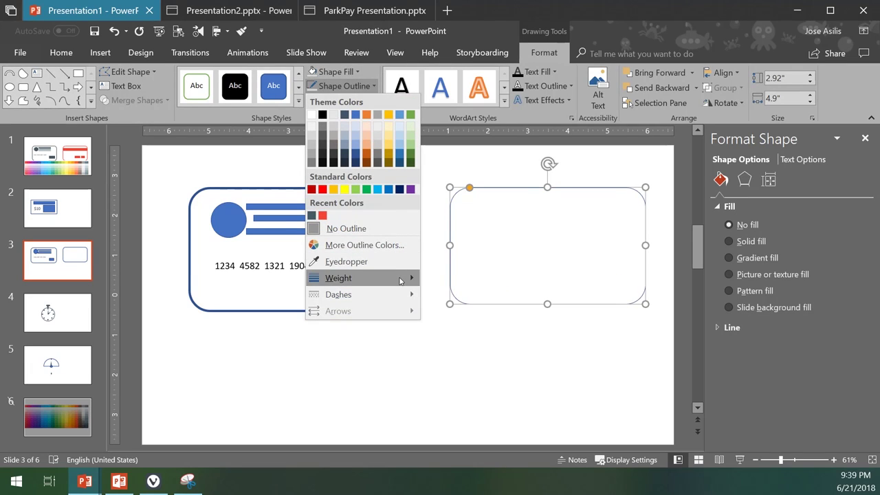
{"action": "mouse_move", "coordinate": [403, 278]}
{"action": "left_click", "coordinate": [471, 362]}
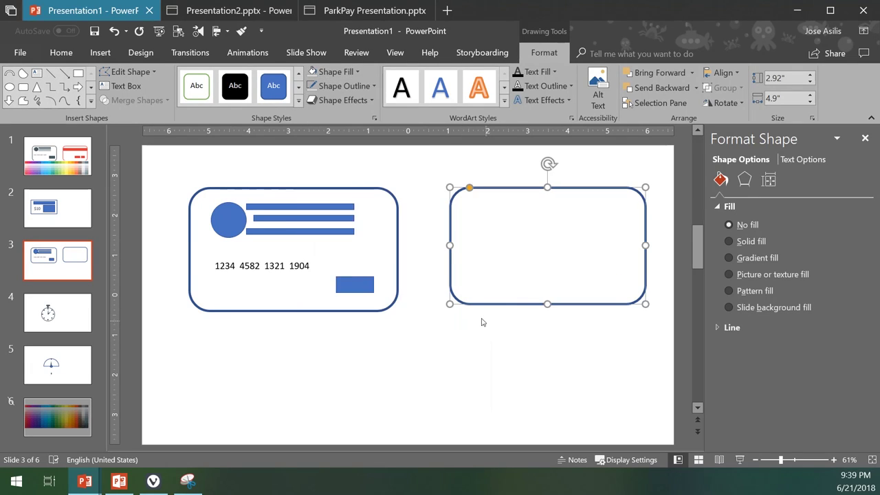
Draw a 0.43-inch blue bar across the top of the second card
{"action": "left_click", "coordinate": [77, 74]}
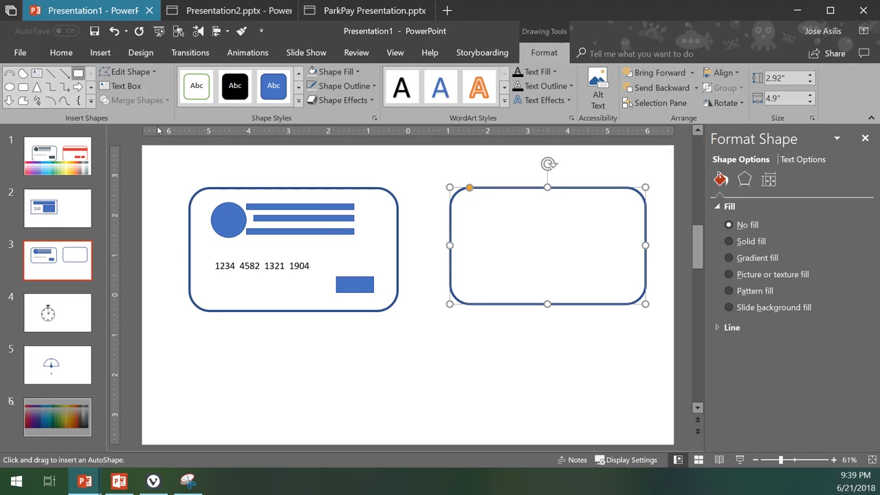
{"action": "left_click_drag", "start_coordinate": [450, 203], "coordinate": [644, 221]}
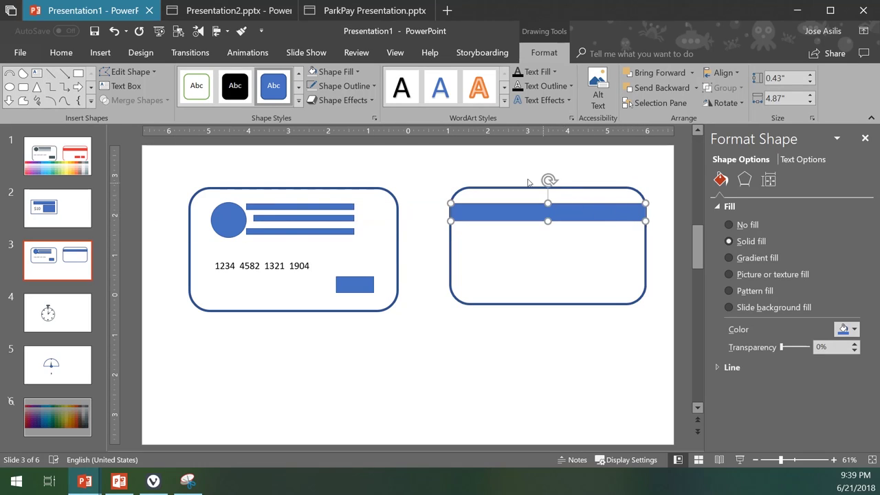
{"action": "left_click", "coordinate": [583, 271]}
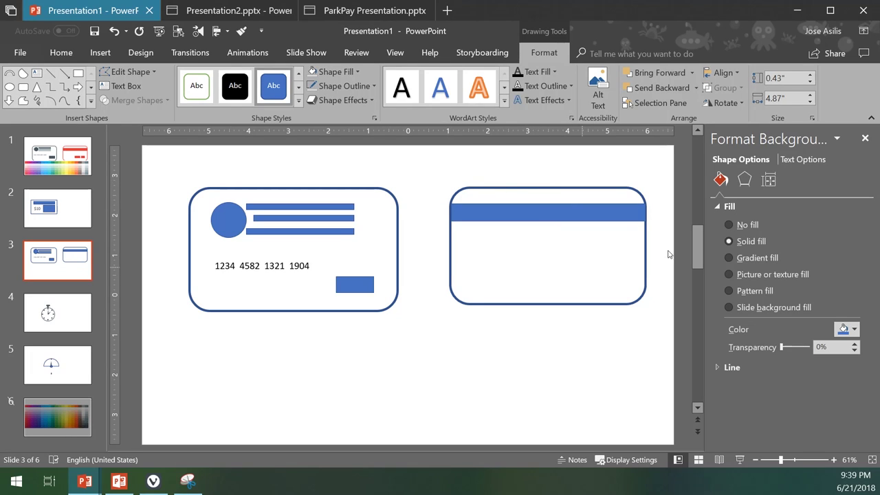
{"action": "left_click", "coordinate": [557, 215]}
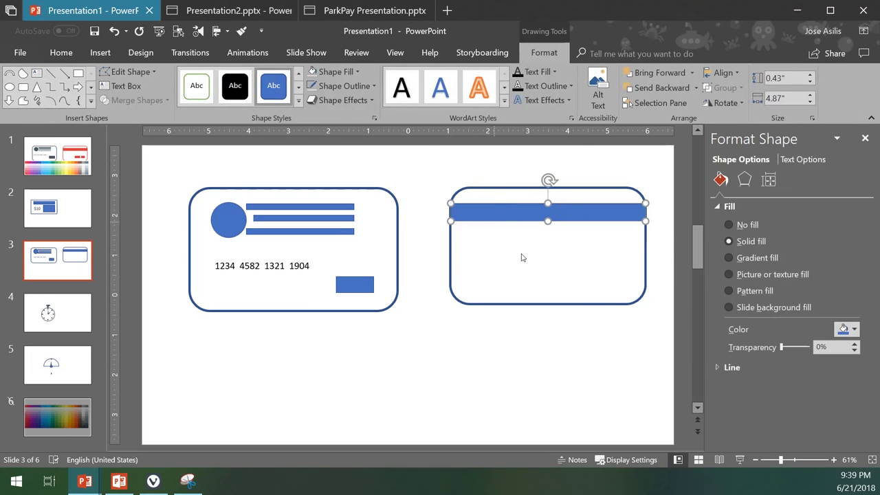
{"action": "left_click", "coordinate": [399, 183]}
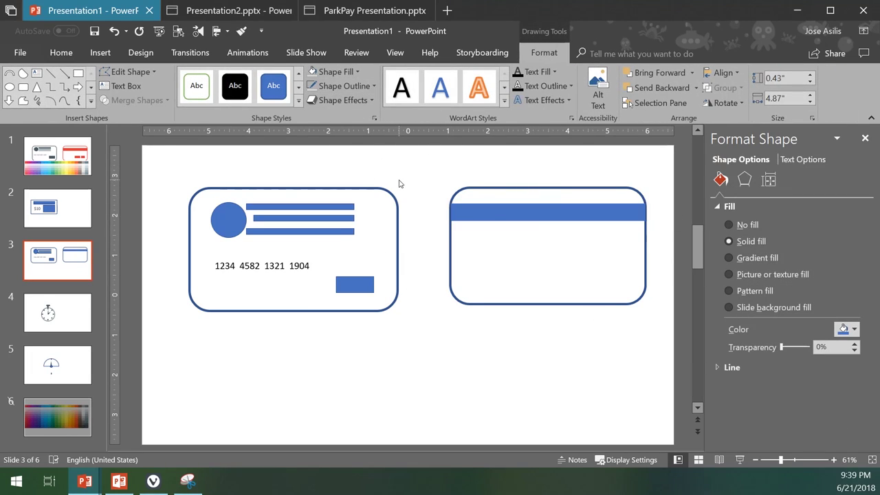
Change the second card's outline colour to a lighter blue
{"action": "left_click", "coordinate": [463, 192]}
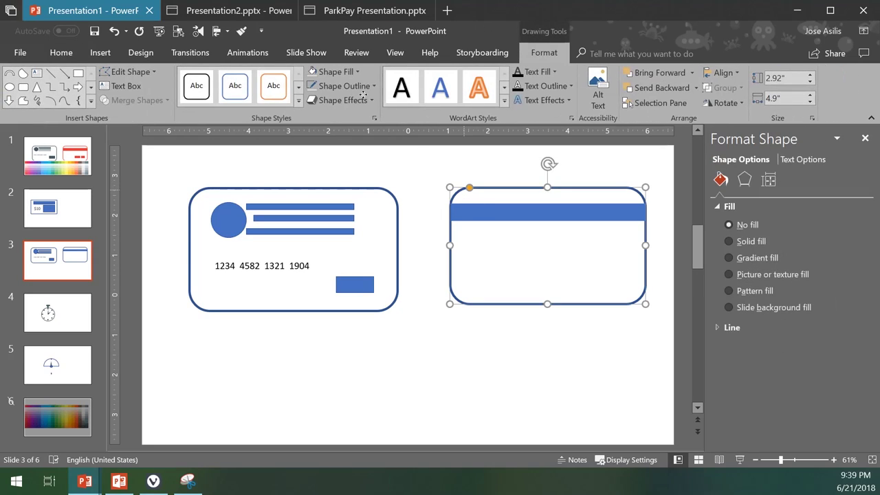
{"action": "left_click", "coordinate": [341, 101]}
{"action": "left_click", "coordinate": [358, 85]}
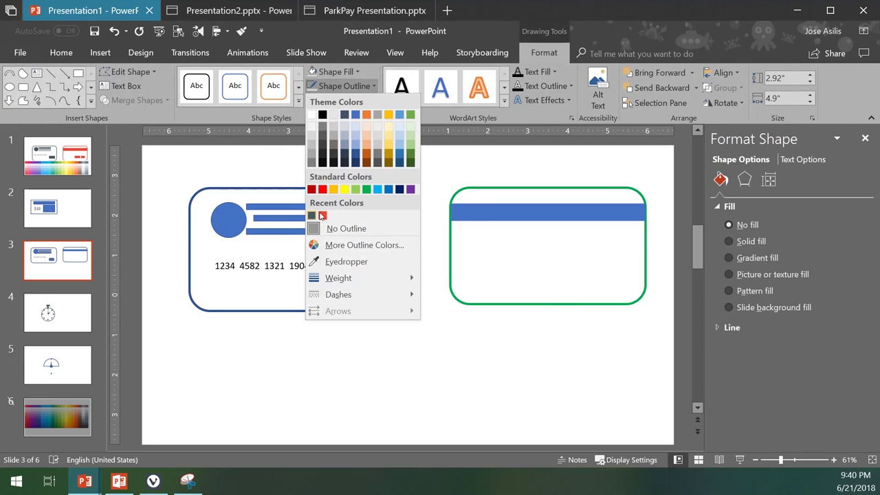
{"action": "left_click", "coordinate": [388, 189]}
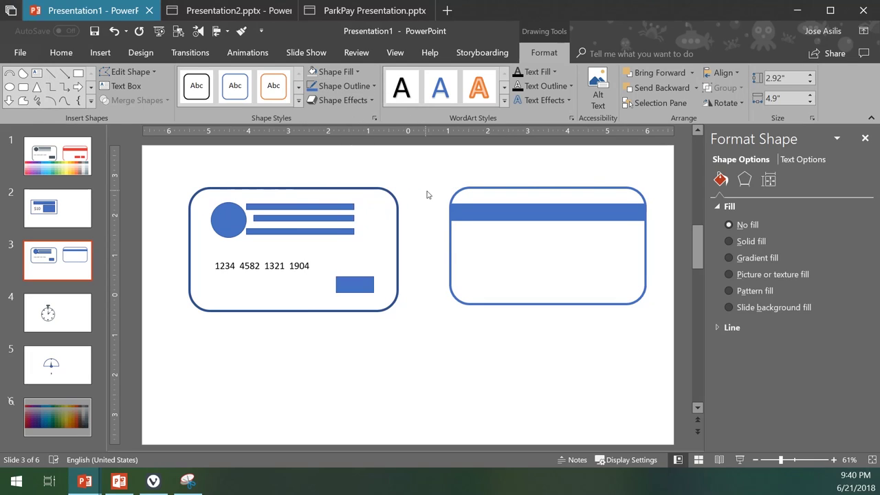
{"action": "left_click", "coordinate": [455, 269]}
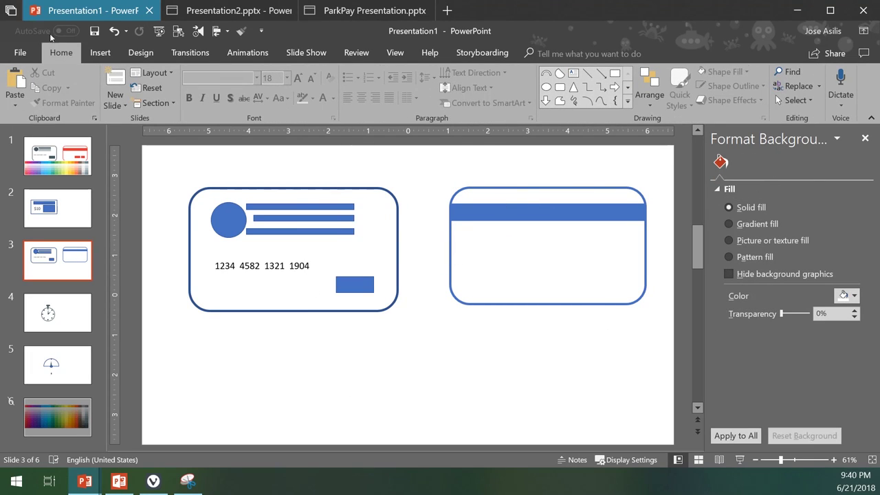
Draw a 2.56-inch blue bar under the stripe and a shorter 0.78-inch copy beside it
{"action": "left_click", "coordinate": [99, 53]}
{"action": "left_click", "coordinate": [216, 86]}
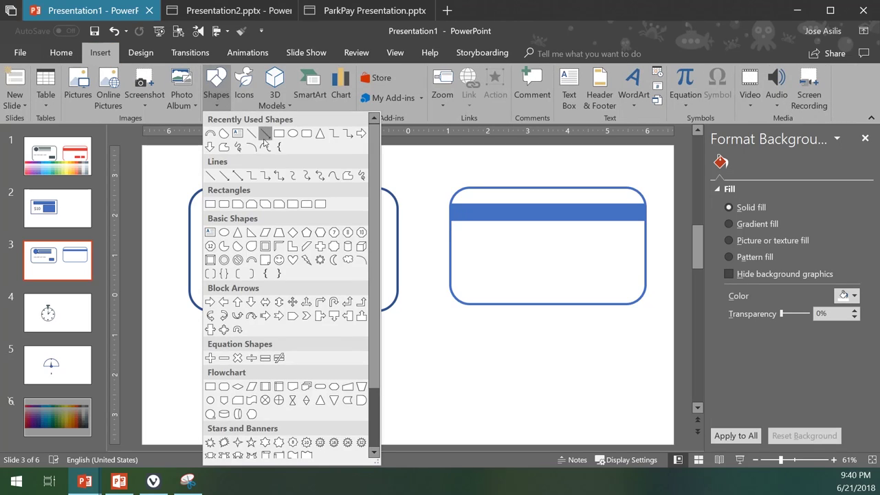
{"action": "left_click", "coordinate": [279, 134]}
{"action": "left_click_drag", "start_coordinate": [459, 258], "coordinate": [561, 274]}
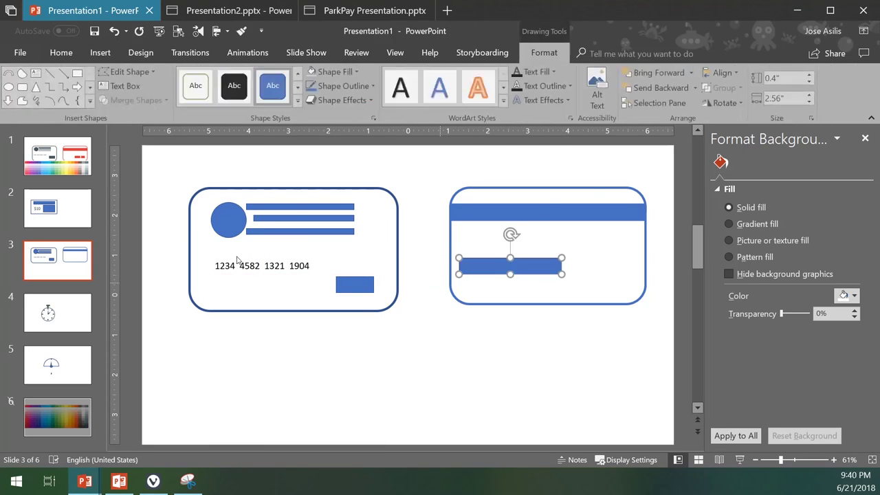
{"action": "key", "text": "ctrl+v"}
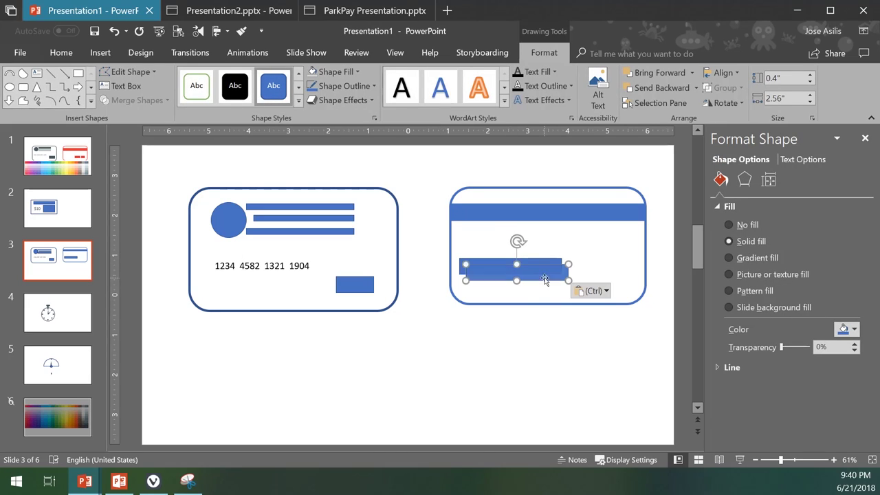
{"action": "mouse_move", "coordinate": [545, 279]}
{"action": "left_mouse_down"}
{"action": "mouse_move", "coordinate": [629, 271]}
{"action": "mouse_move", "coordinate": [609, 259]}
{"action": "mouse_move", "coordinate": [605, 269]}
{"action": "mouse_move", "coordinate": [553, 275]}
{"action": "mouse_move", "coordinate": [603, 273]}
{"action": "mouse_move", "coordinate": [592, 267]}
{"action": "left_mouse_up"}
{"action": "left_click", "coordinate": [510, 323]}
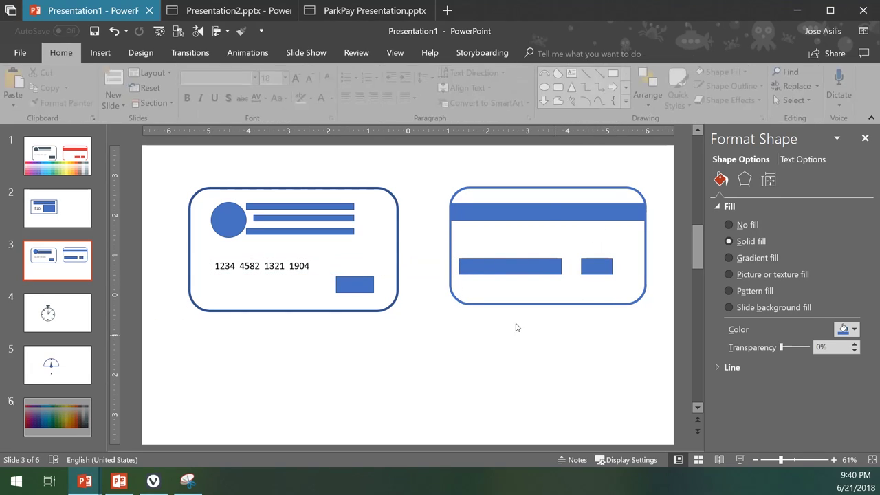
{"action": "left_click_drag", "start_coordinate": [431, 157], "coordinate": [414, 284]}
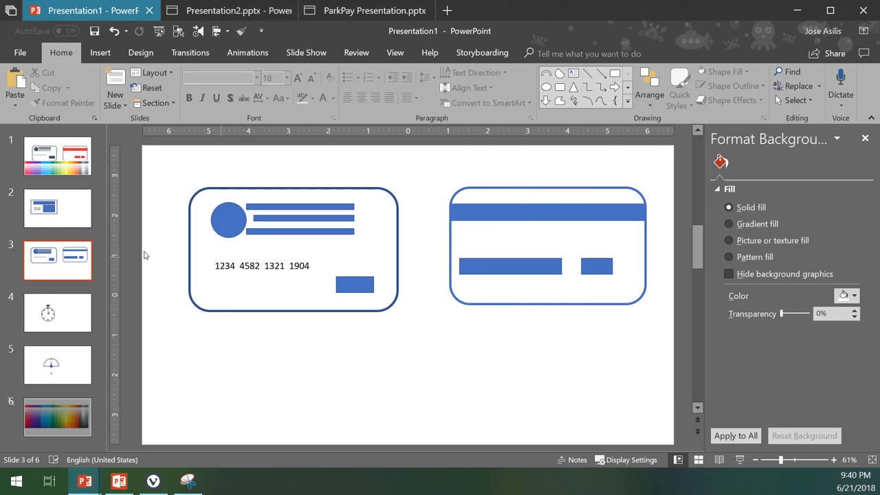
Insert a new slide after slide 3 and delete its placeholders to leave it blank
{"action": "left_click", "coordinate": [74, 274]}
{"action": "left_click", "coordinate": [115, 79]}
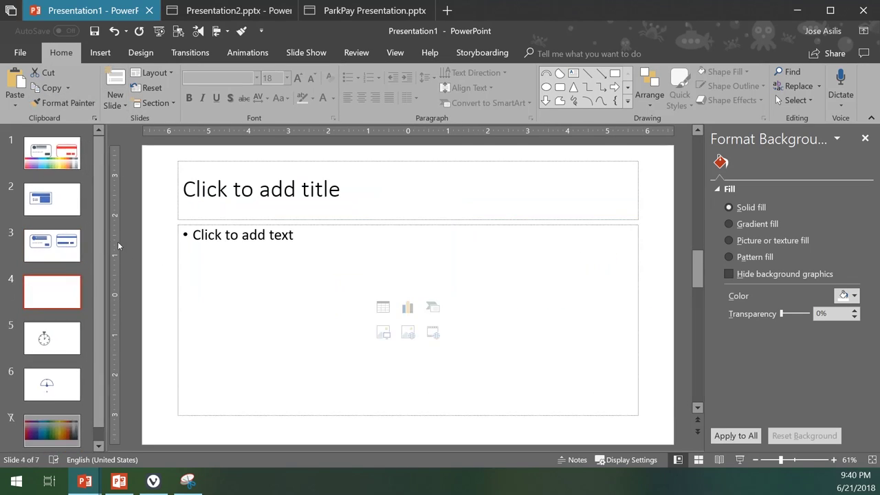
{"action": "key", "text": "ctrl+a"}
{"action": "key", "text": "Delete"}
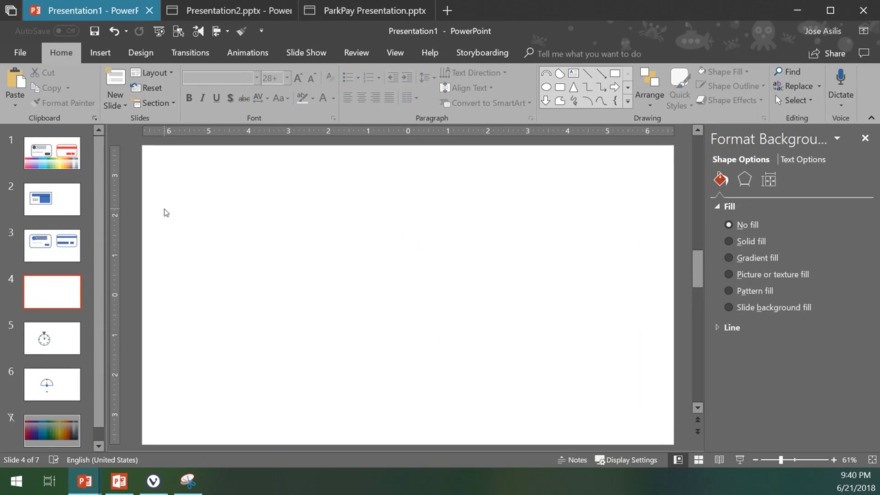
Draw a large 3.83-inch circle and position it near the slide centre
{"action": "left_click", "coordinate": [101, 52]}
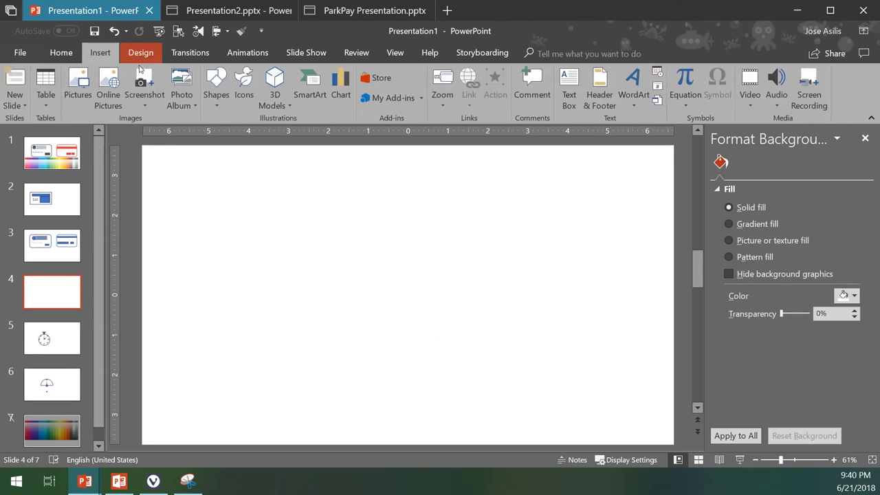
{"action": "left_click", "coordinate": [220, 99]}
{"action": "left_click", "coordinate": [292, 133]}
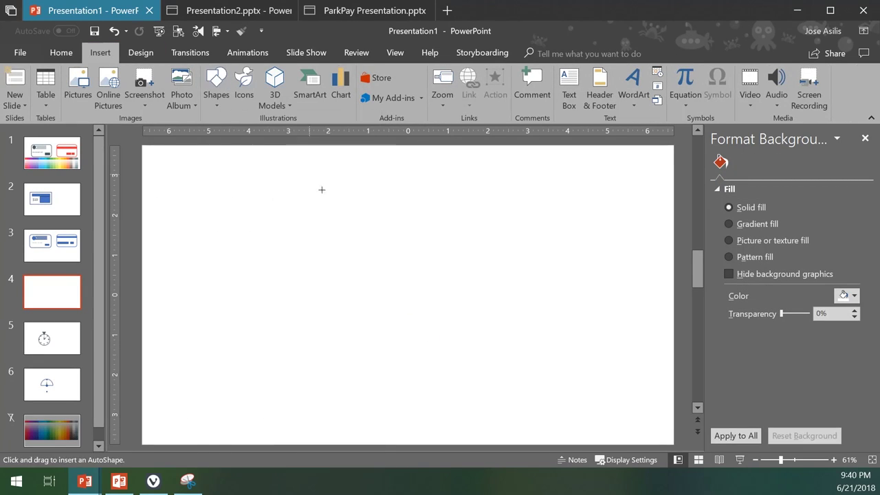
{"action": "left_click", "coordinate": [340, 223]}
{"action": "left_click_drag", "start_coordinate": [414, 287], "coordinate": [491, 353]}
{"action": "left_click_drag", "start_coordinate": [430, 305], "coordinate": [427, 280]}
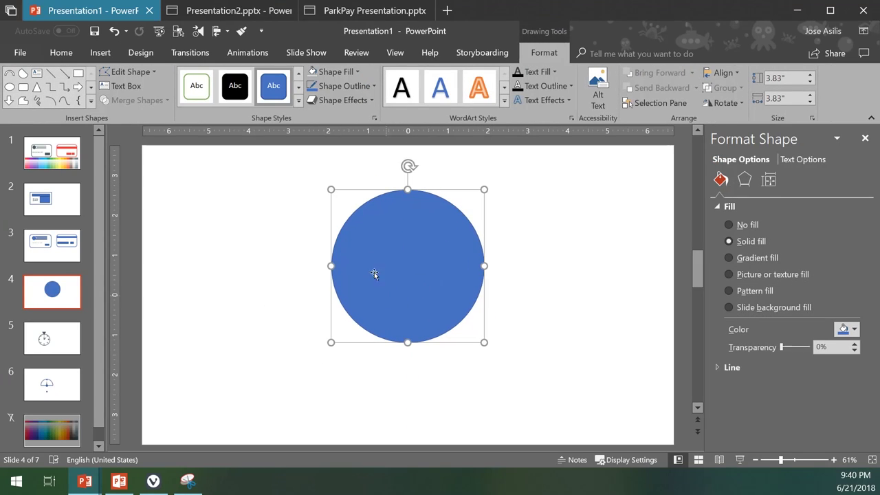
{"action": "left_click_drag", "start_coordinate": [380, 227], "coordinate": [384, 237]}
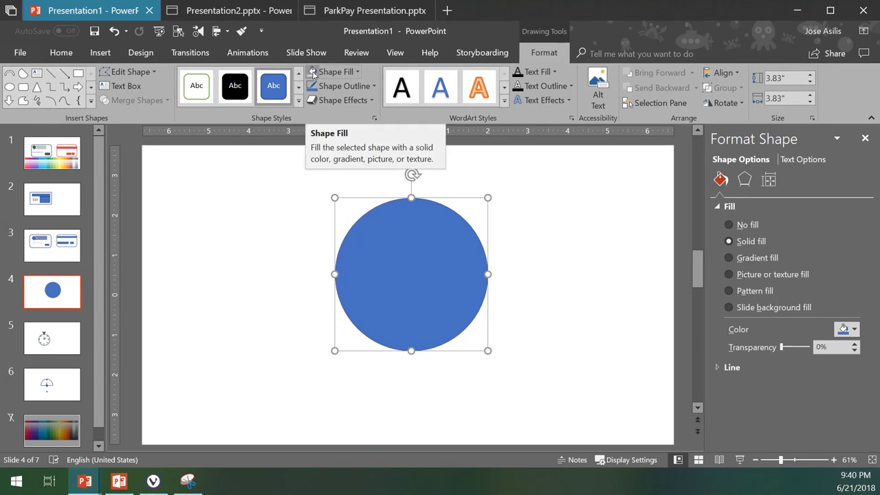
Give the circle no fill and a 4½ pt outline
{"action": "left_click", "coordinate": [323, 71]}
{"action": "left_click", "coordinate": [337, 88]}
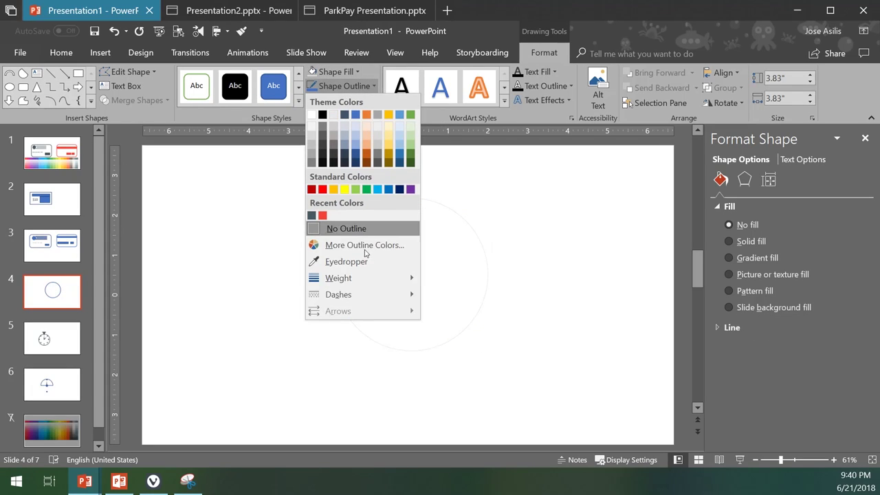
{"action": "mouse_move", "coordinate": [364, 284]}
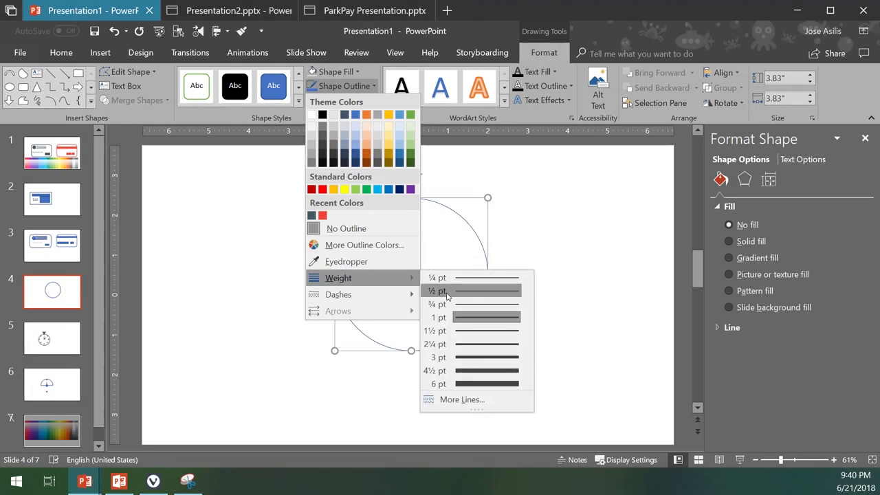
{"action": "left_click", "coordinate": [451, 367]}
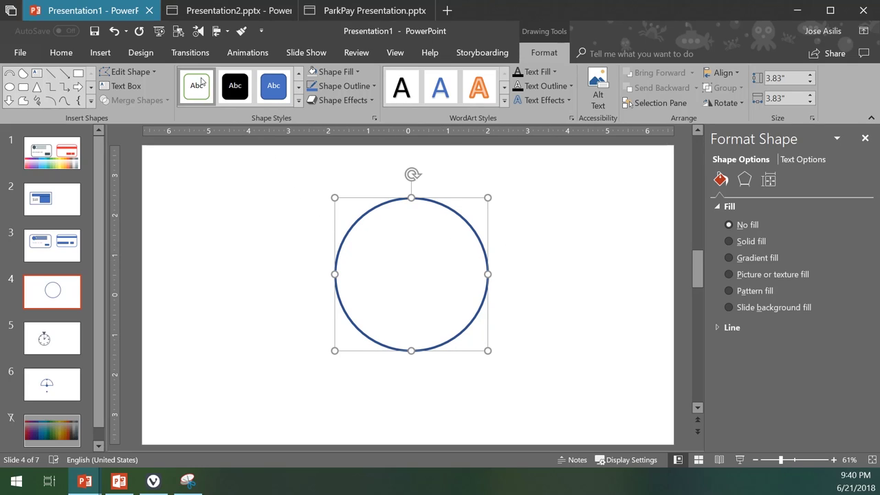
Draw a small blue dot at the circle's right edge and copy it to the left edge
{"action": "left_click", "coordinate": [8, 87]}
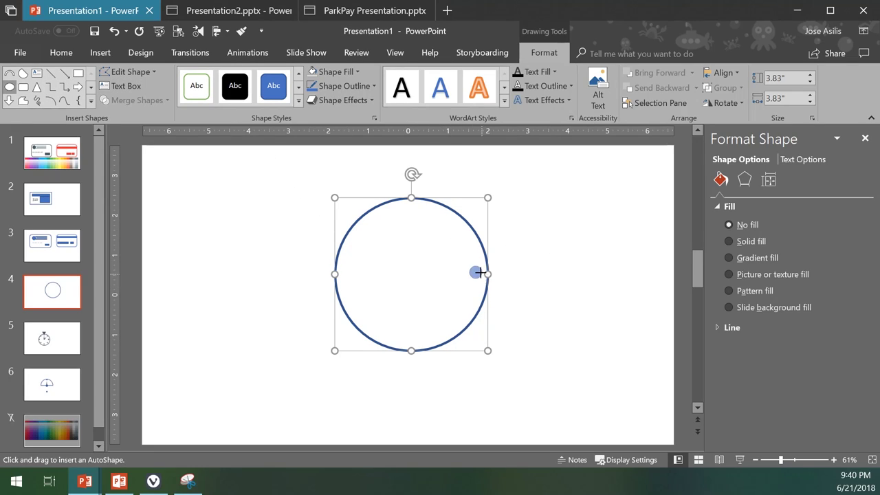
{"action": "left_click_drag", "start_coordinate": [470, 267], "coordinate": [474, 272]}
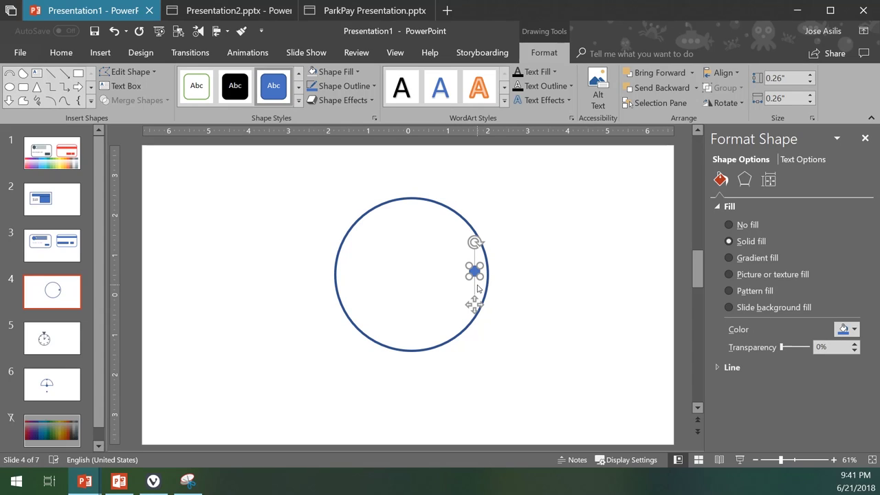
{"action": "key", "text": "ctrl+d"}
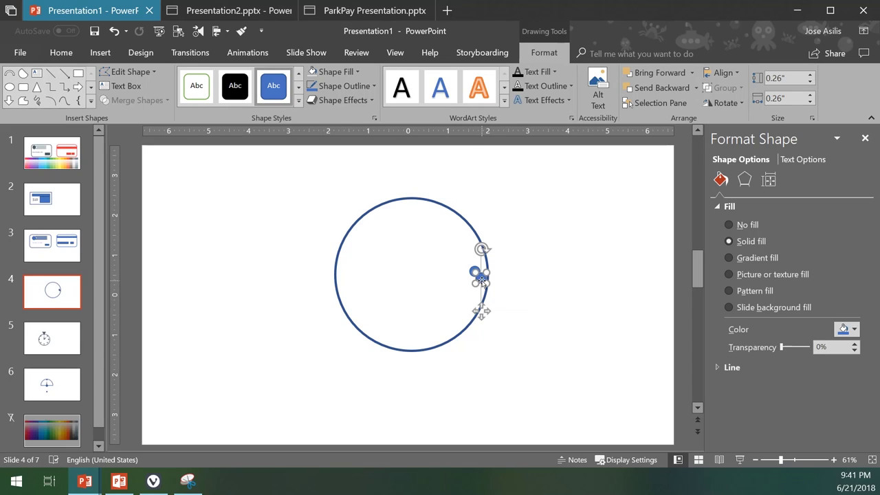
{"action": "left_click_drag", "start_coordinate": [480, 279], "coordinate": [346, 274]}
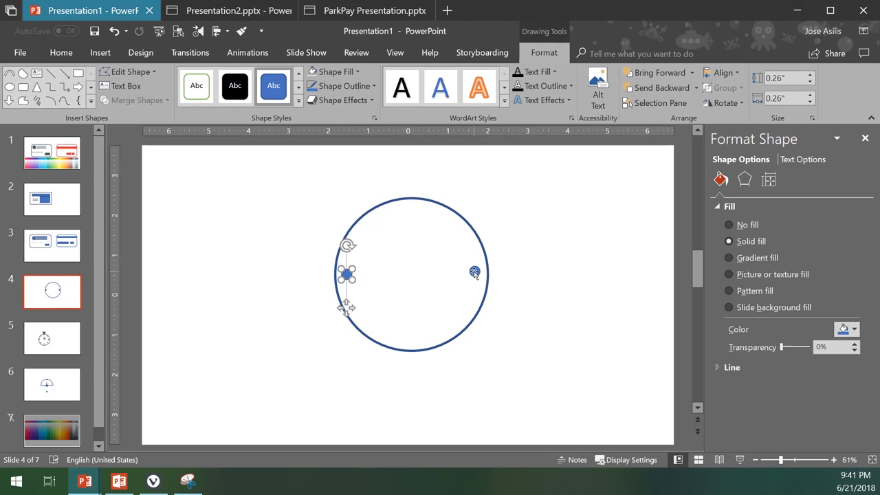
Distribute both dots and the large circle horizontally so the dots sit evenly
{"action": "left_click", "coordinate": [475, 272], "text": "shift"}
{"action": "left_click", "coordinate": [433, 201], "text": "shift"}
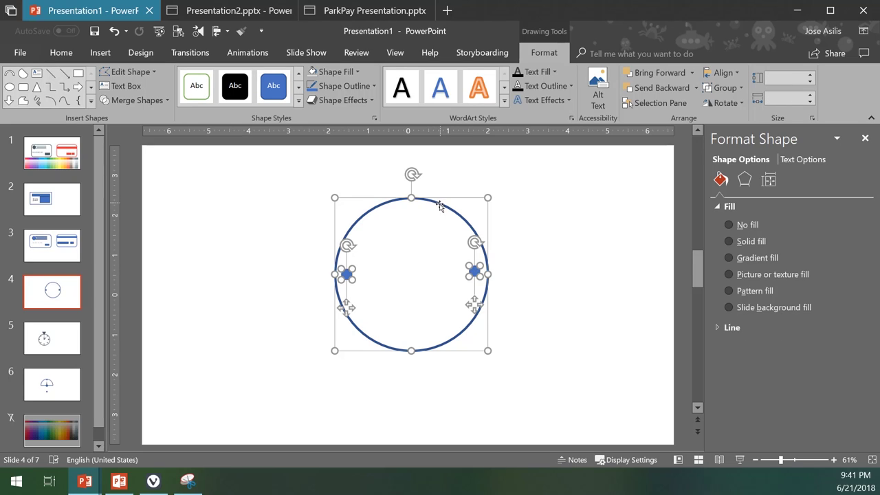
{"action": "left_click", "coordinate": [61, 53]}
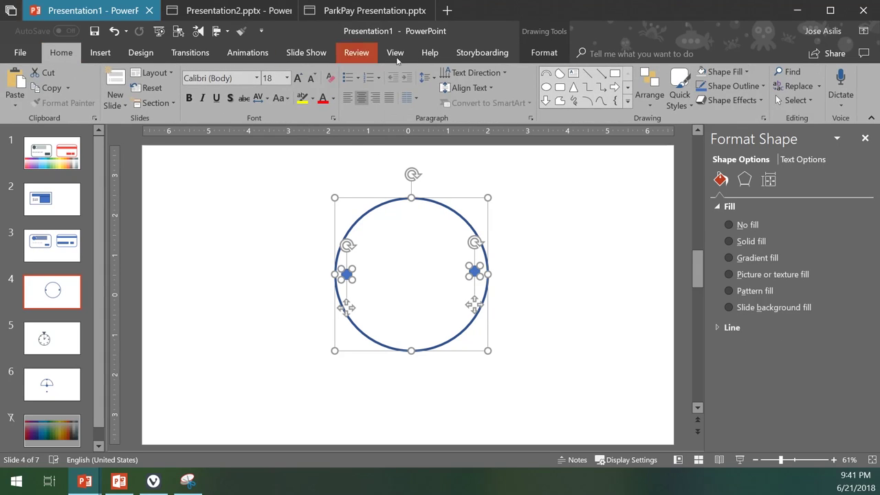
{"action": "left_click", "coordinate": [646, 88]}
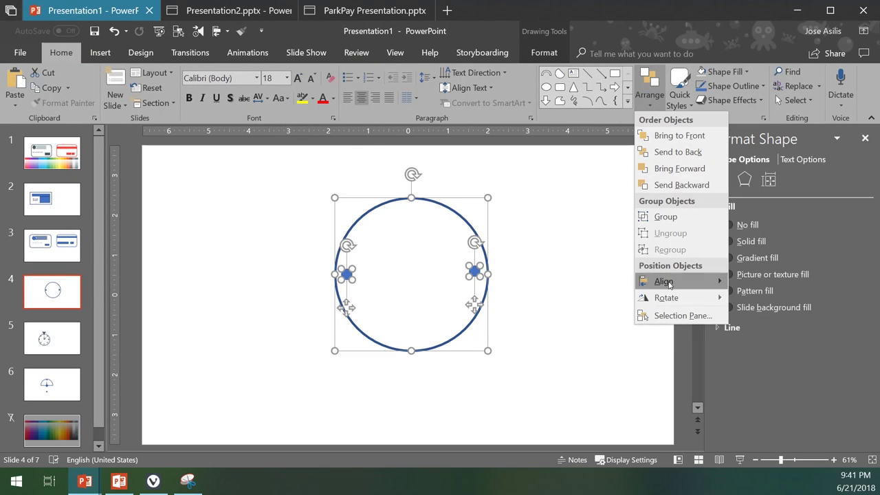
{"action": "mouse_move", "coordinate": [670, 287]}
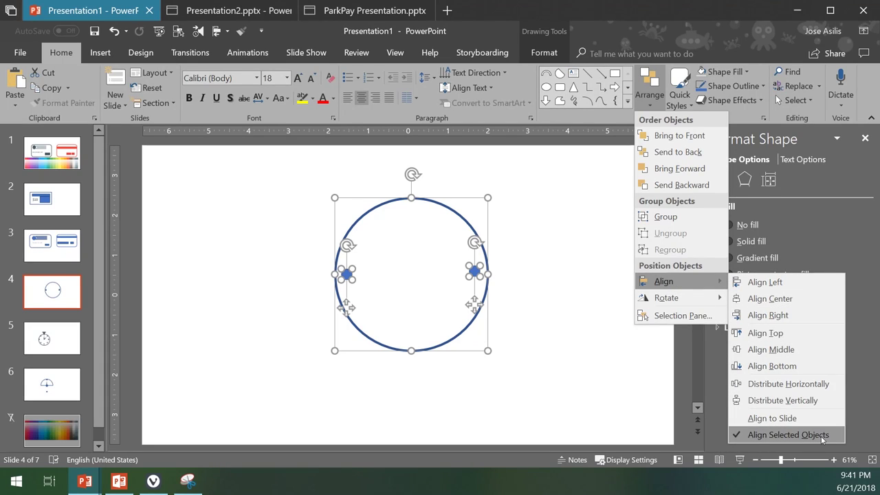
{"action": "left_click", "coordinate": [765, 388]}
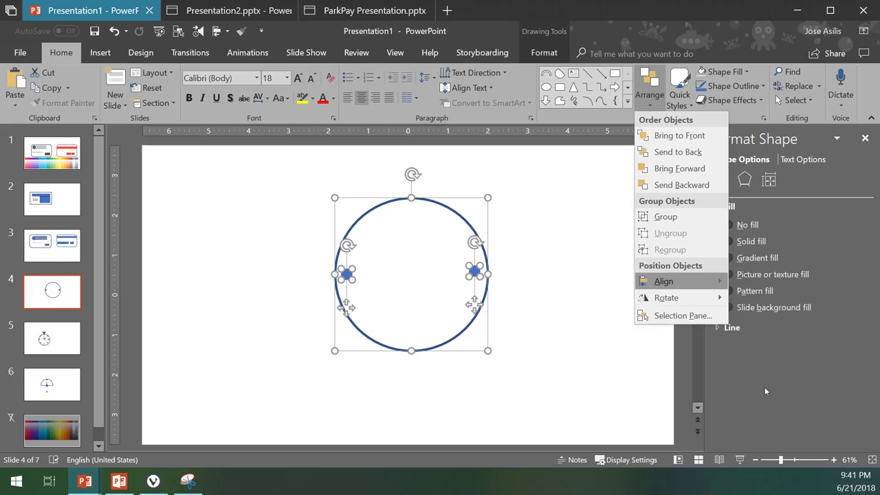
Group the left and right dots, duplicate the pair, and rotate the copy 90° to vertical
{"action": "left_click", "coordinate": [299, 294]}
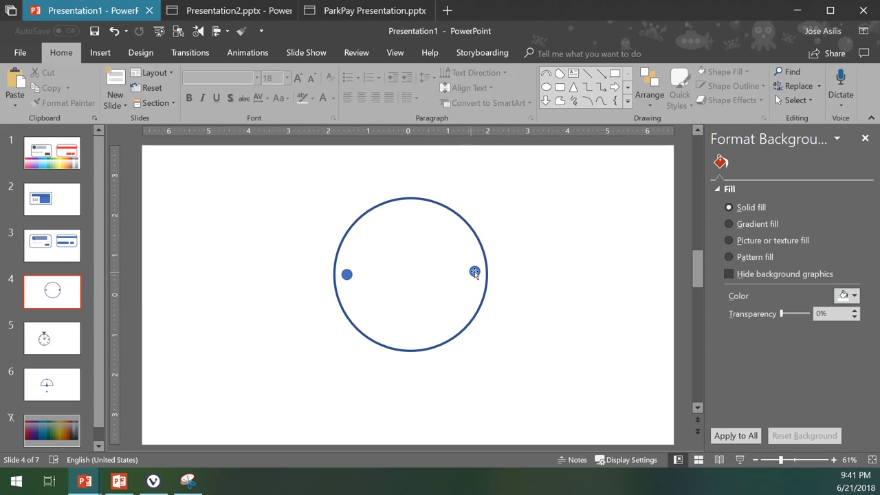
{"action": "left_click", "coordinate": [346, 274]}
{"action": "left_click", "coordinate": [474, 272], "text": "shift"}
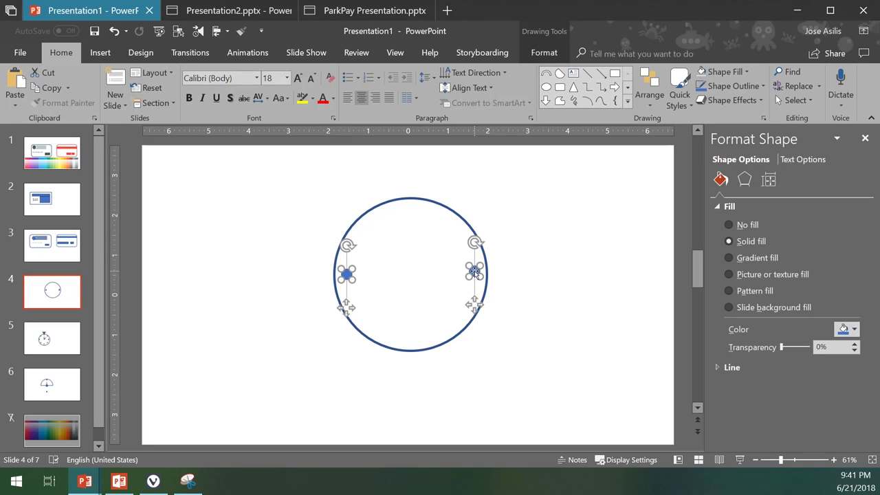
{"action": "key", "text": "ctrl+g"}
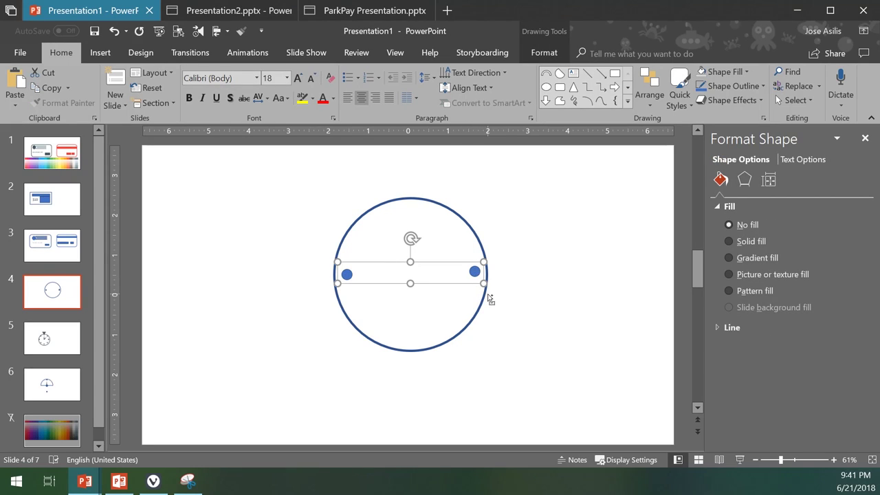
{"action": "key", "text": "ctrl+d"}
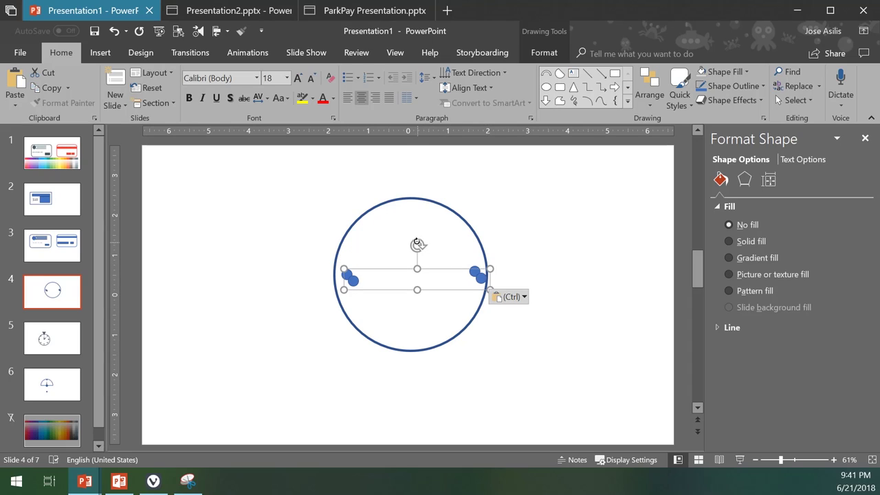
{"action": "left_click_drag", "start_coordinate": [415, 244], "coordinate": [472, 287]}
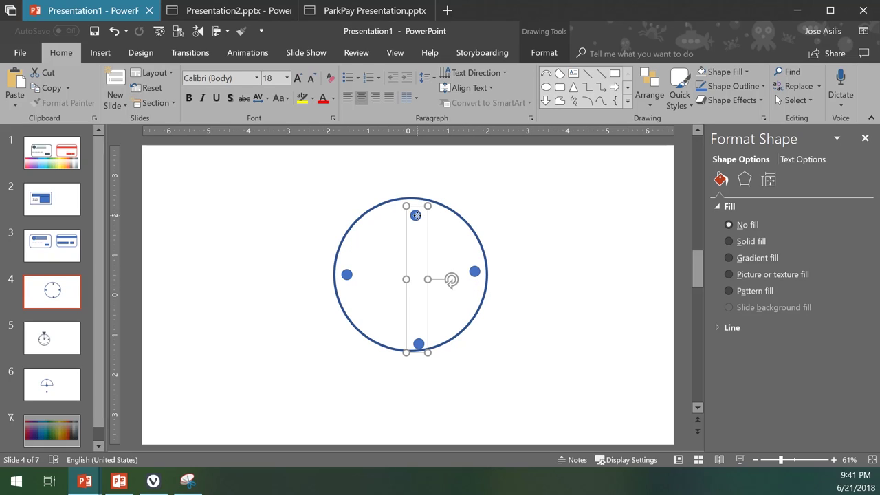
Align the vertical dot pair, horizontal dot pair and circle by centre and by middle
{"action": "mouse_move", "coordinate": [415, 215]}
{"action": "left_mouse_down"}
{"action": "mouse_move", "coordinate": [412, 208]}
{"action": "mouse_move", "coordinate": [446, 194]}
{"action": "mouse_move", "coordinate": [409, 210]}
{"action": "left_mouse_up"}
{"action": "left_click", "coordinate": [464, 225], "text": "shift"}
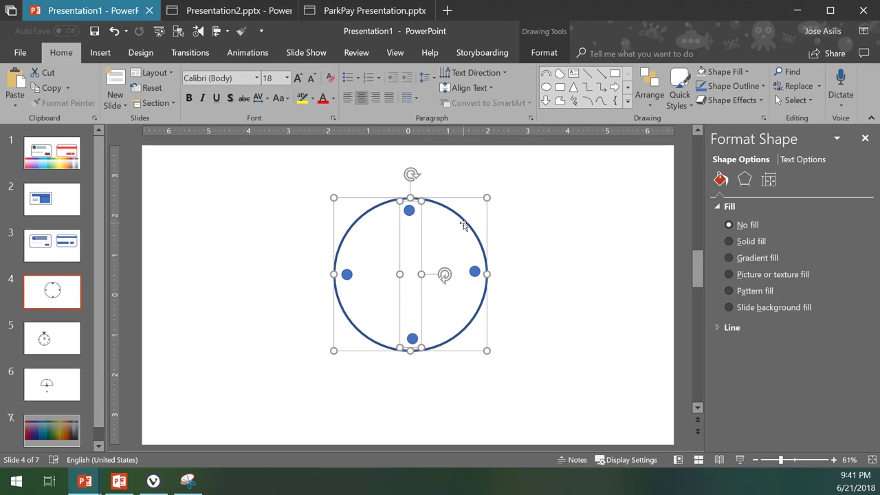
{"action": "left_click", "coordinate": [473, 273], "text": "shift"}
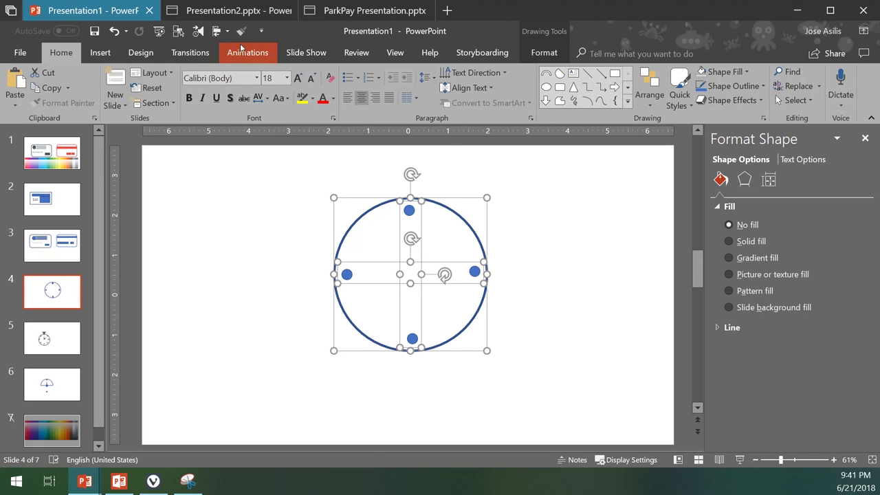
{"action": "left_click", "coordinate": [220, 32]}
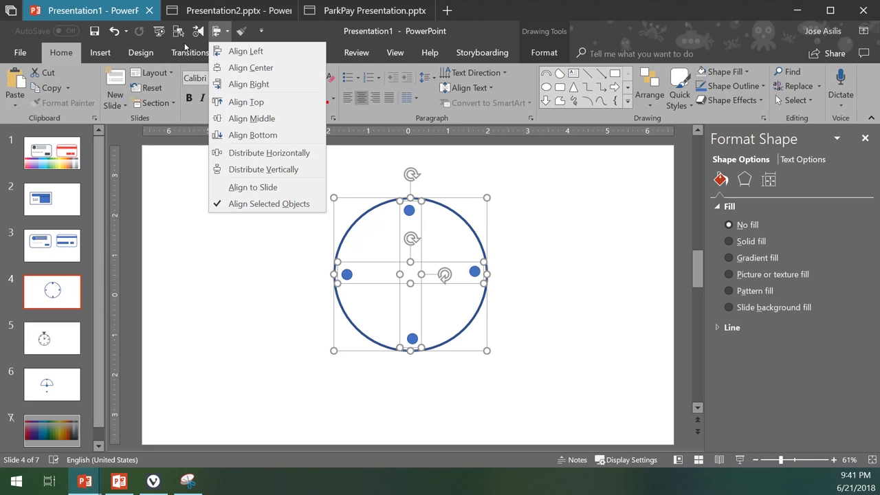
{"action": "left_click", "coordinate": [656, 100]}
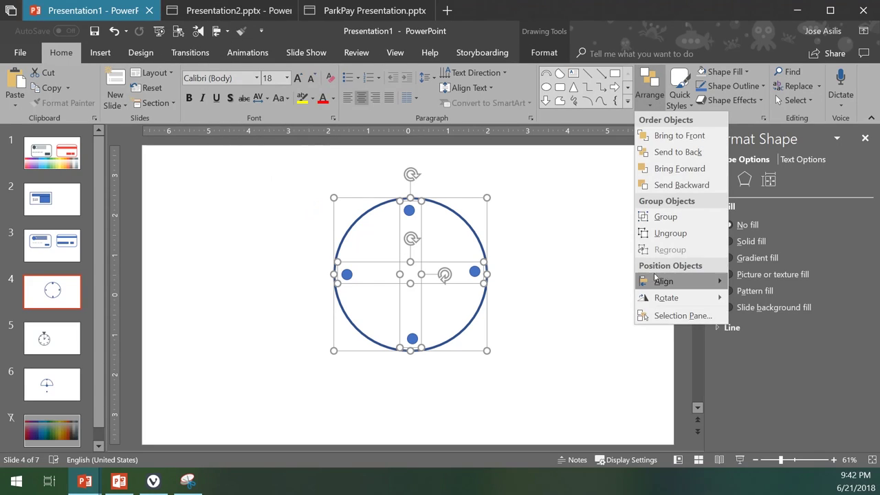
{"action": "mouse_move", "coordinate": [715, 282]}
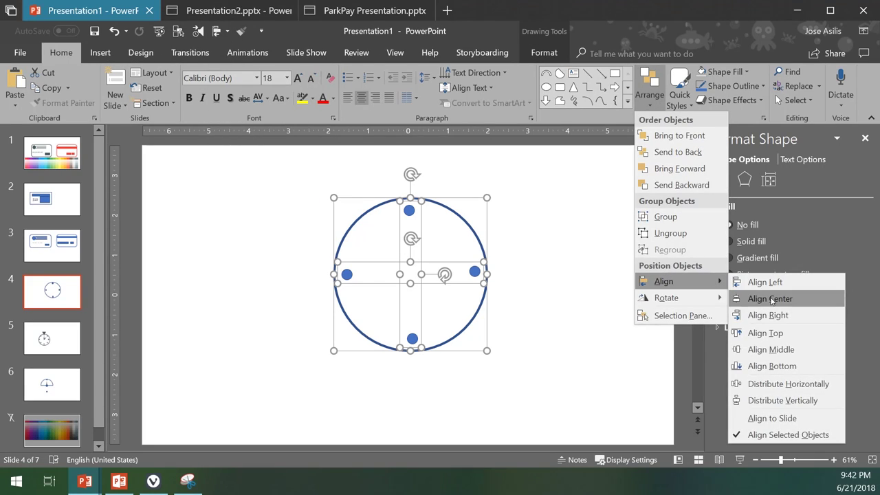
{"action": "left_click", "coordinate": [773, 298]}
{"action": "left_click", "coordinate": [649, 88]}
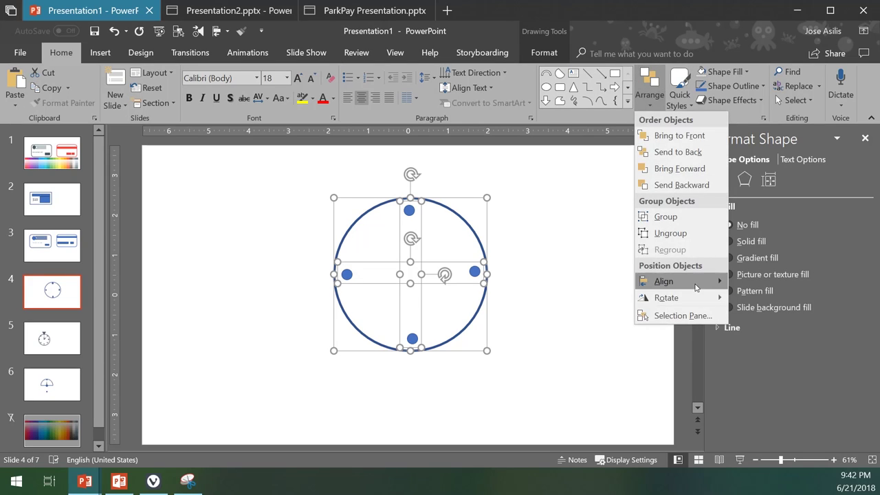
{"action": "left_click", "coordinate": [771, 350]}
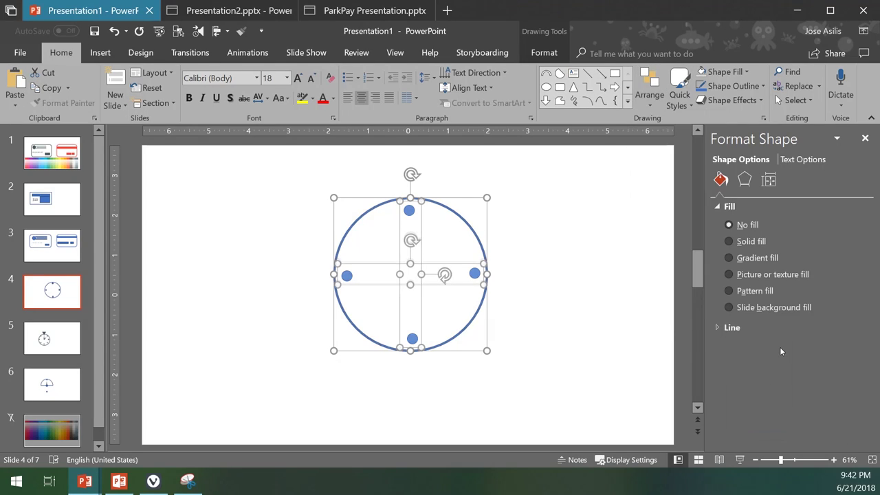
{"action": "left_click", "coordinate": [526, 264]}
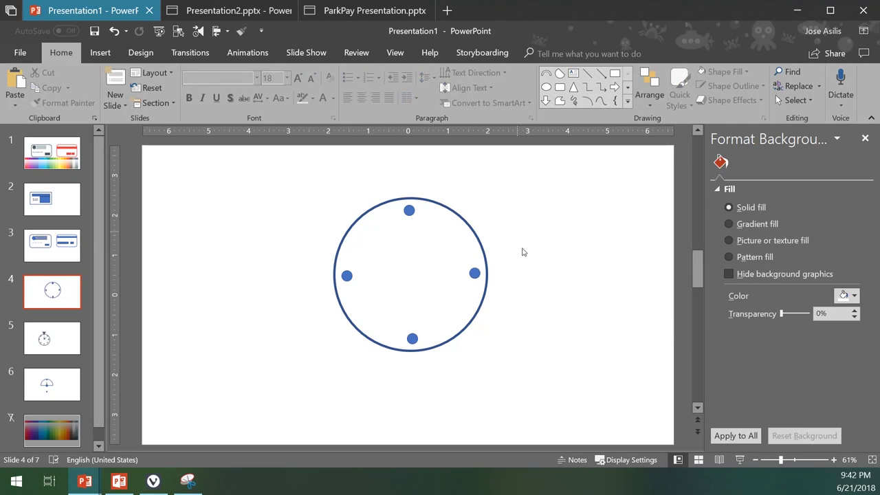
{"action": "left_click", "coordinate": [408, 211]}
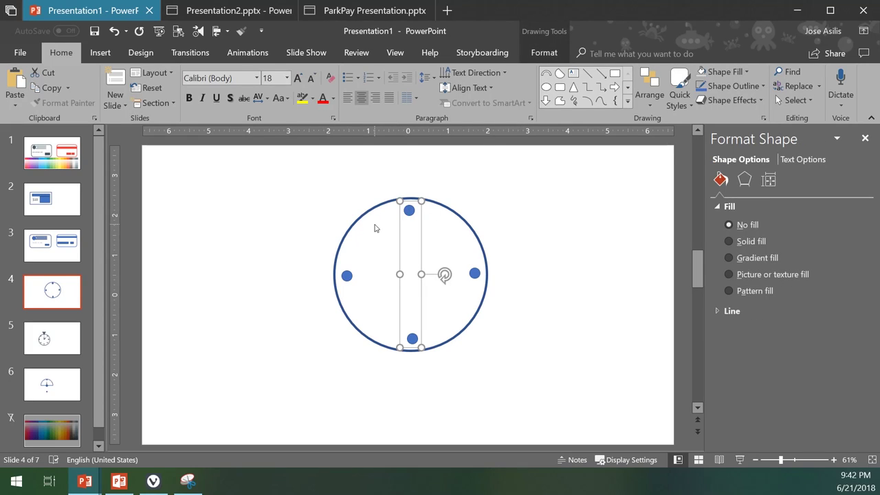
Duplicate the top-bottom dot pair and rotate the copy to a diagonal
{"action": "key", "text": "ctrl+d"}
{"action": "mouse_move", "coordinate": [416, 217]}
{"action": "left_mouse_down"}
{"action": "mouse_move", "coordinate": [426, 213]}
{"action": "mouse_move", "coordinate": [407, 212]}
{"action": "left_mouse_up"}
{"action": "left_click_drag", "start_coordinate": [445, 273], "coordinate": [448, 273]}
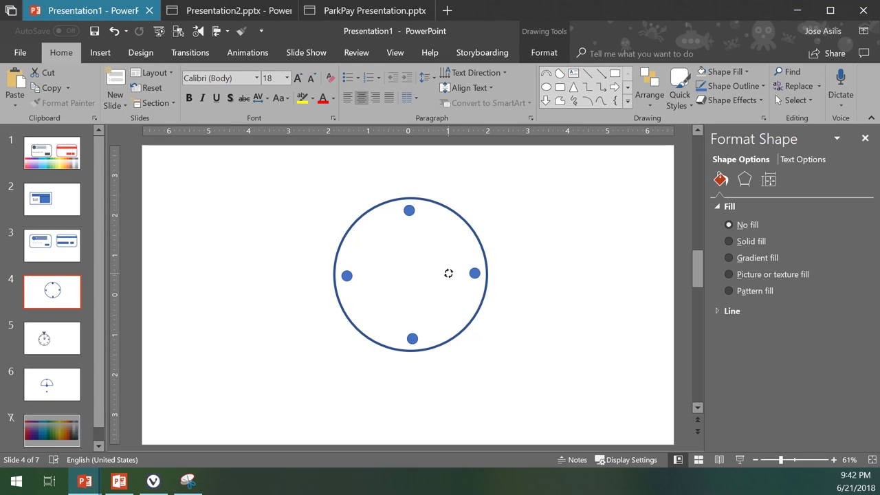
{"action": "left_click_drag", "start_coordinate": [463, 280], "coordinate": [500, 373]}
{"action": "left_click_drag", "start_coordinate": [498, 375], "coordinate": [491, 379]}
{"action": "key", "text": "ctrl+z"}
{"action": "left_click_drag", "start_coordinate": [444, 274], "coordinate": [475, 335]}
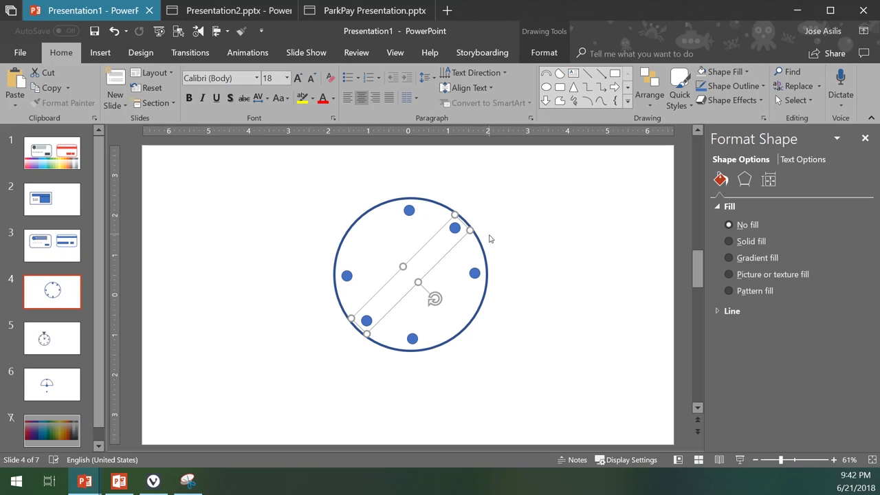
Copy and paste a second diagonal dot pair
{"action": "key", "text": "ctrl+c"}
{"action": "key", "text": "ctrl+v"}
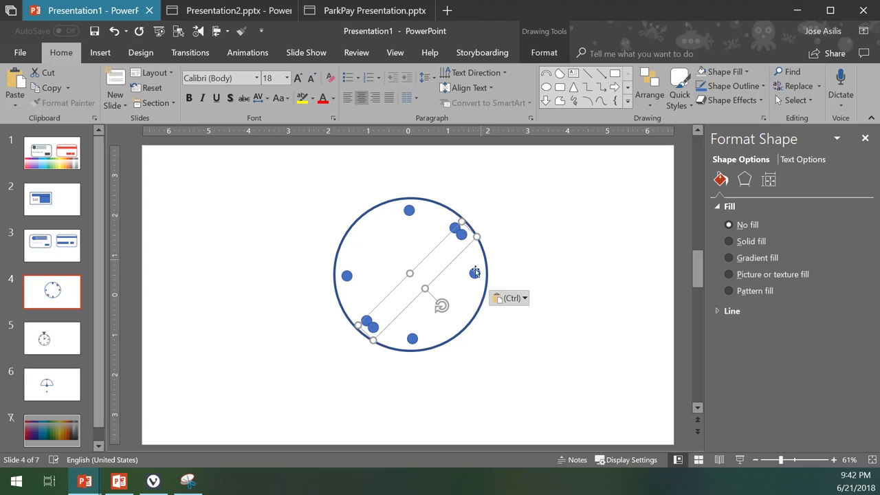
{"action": "left_click", "coordinate": [441, 305]}
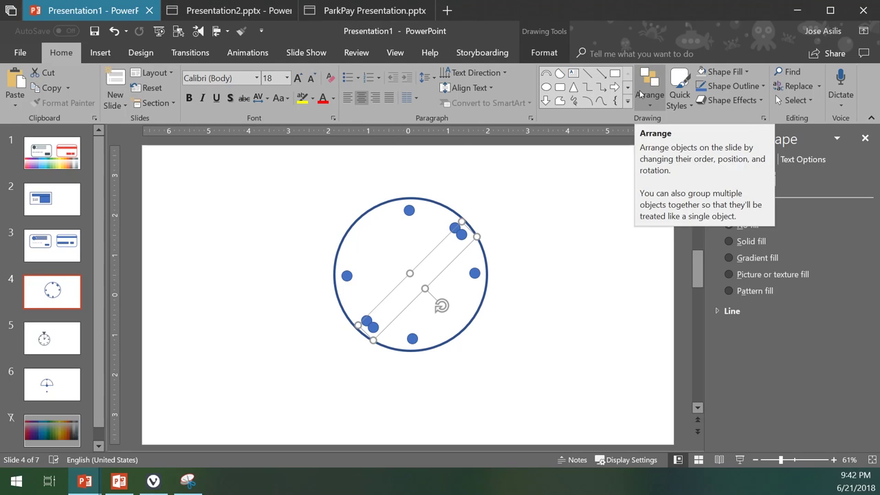
Flip the second diagonal dot pair vertically and move it onto the dial
{"action": "left_click", "coordinate": [527, 59]}
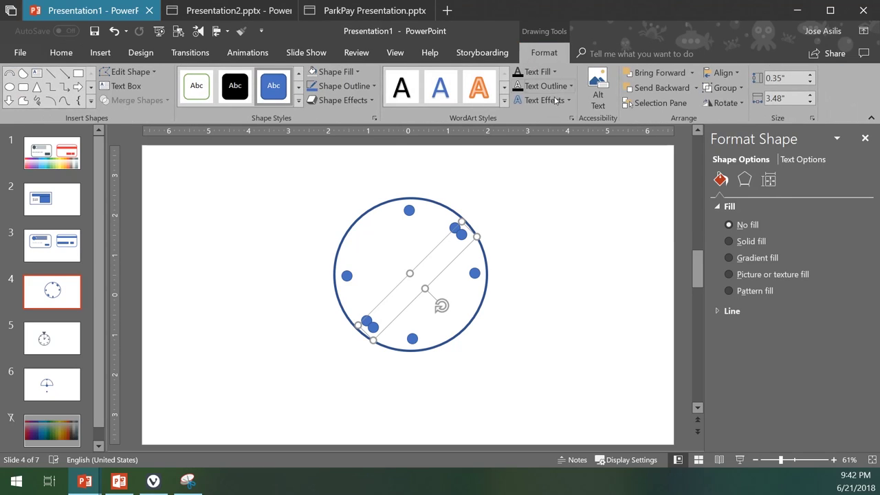
{"action": "left_click", "coordinate": [726, 103]}
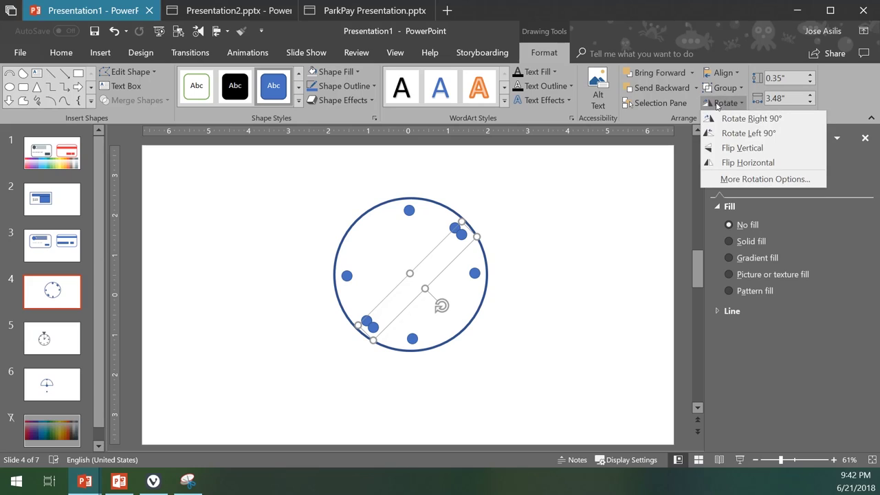
{"action": "left_click", "coordinate": [725, 148]}
{"action": "left_click_drag", "start_coordinate": [375, 235], "coordinate": [371, 221]}
Select the dial and all dot groups and align them by centre and middle
{"action": "mouse_move", "coordinate": [508, 170]}
{"action": "left_mouse_down"}
{"action": "mouse_move", "coordinate": [314, 328]}
{"action": "mouse_move", "coordinate": [297, 389]}
{"action": "left_mouse_up"}
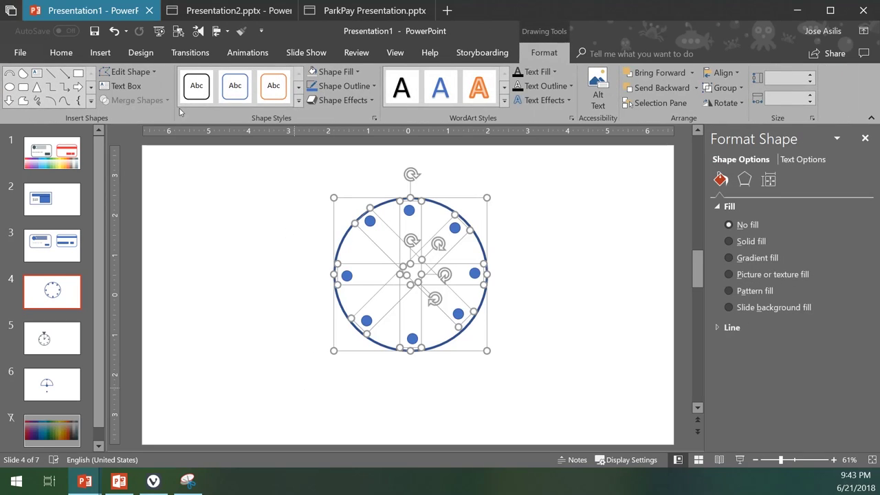
{"action": "left_click", "coordinate": [727, 72]}
{"action": "left_click", "coordinate": [728, 110]}
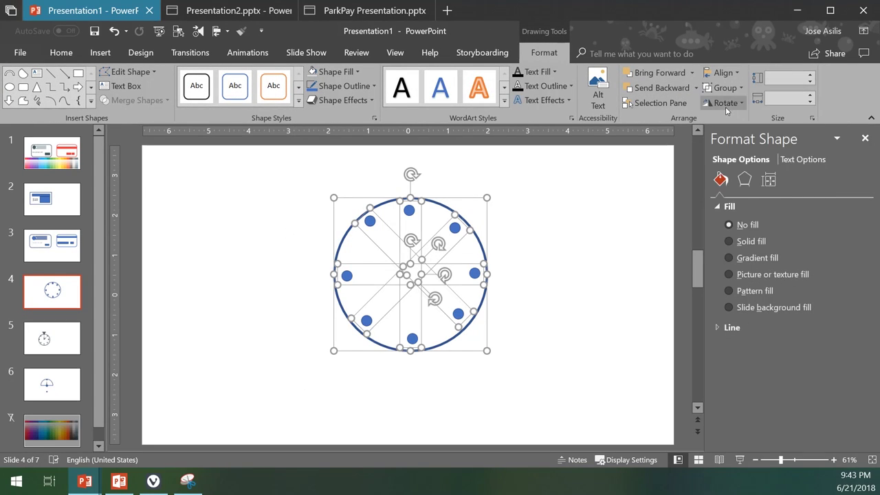
{"action": "left_click", "coordinate": [722, 73]}
{"action": "left_click", "coordinate": [749, 157]}
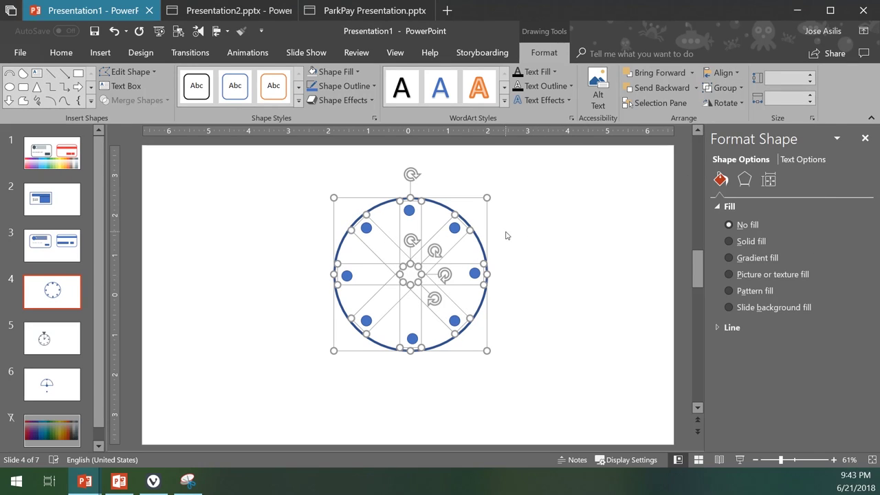
Align the top and bottom dots by centre so they line up vertically
{"action": "left_click", "coordinate": [410, 210]}
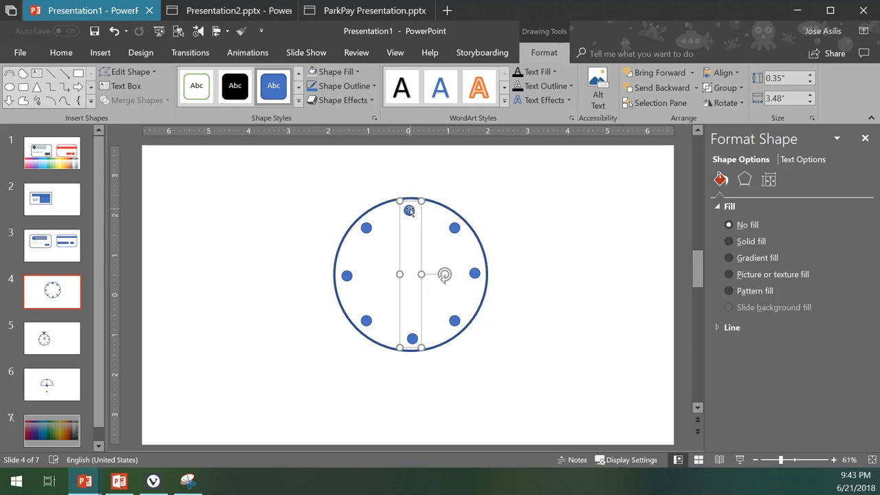
{"action": "left_click", "coordinate": [409, 210]}
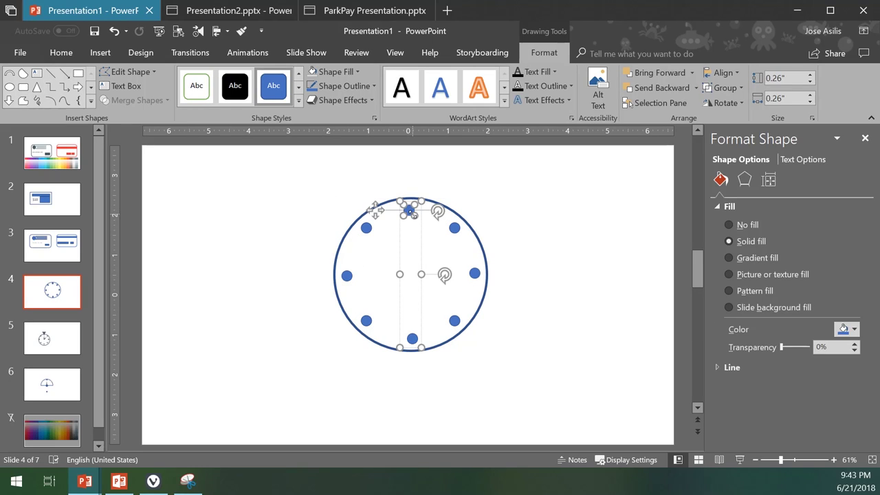
{"action": "left_click", "coordinate": [410, 337], "text": "shift"}
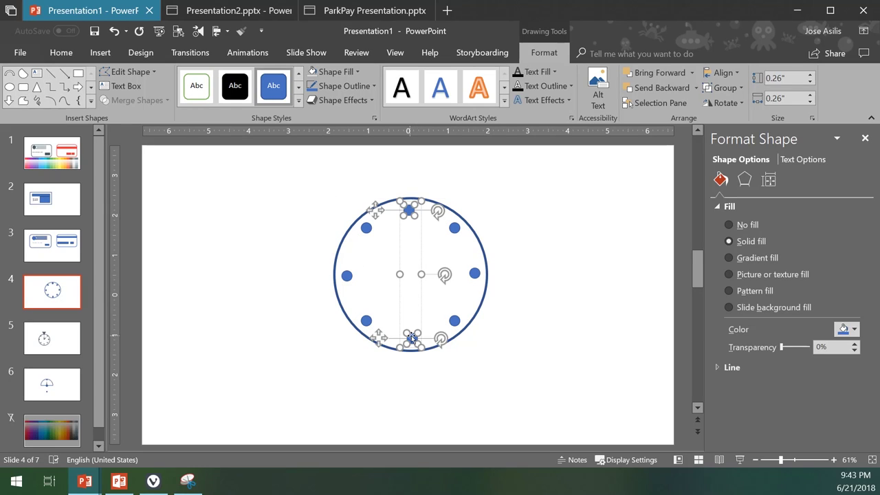
{"action": "left_click", "coordinate": [723, 73]}
{"action": "left_click", "coordinate": [737, 157]}
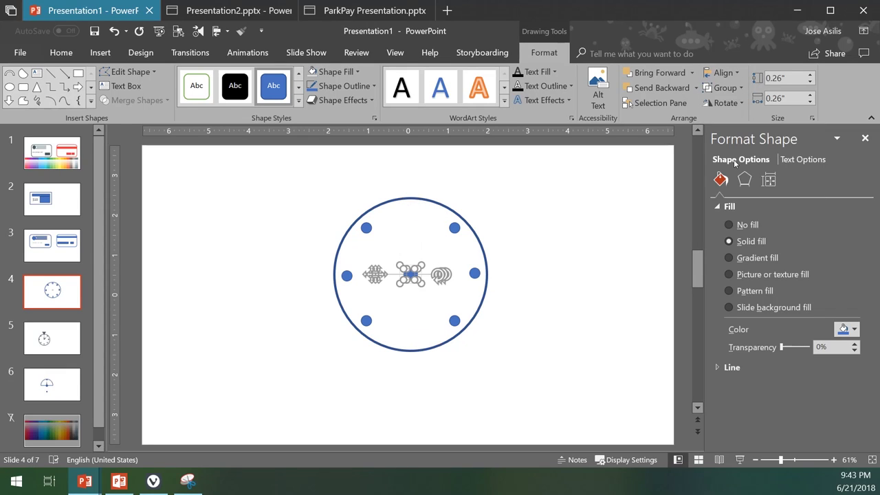
{"action": "key", "text": "ctrl+z"}
{"action": "left_click", "coordinate": [723, 73]}
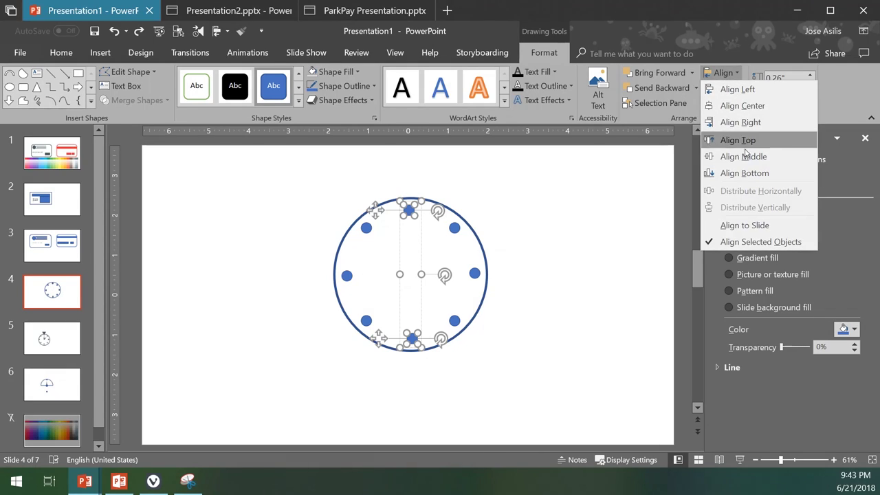
{"action": "left_click", "coordinate": [742, 107]}
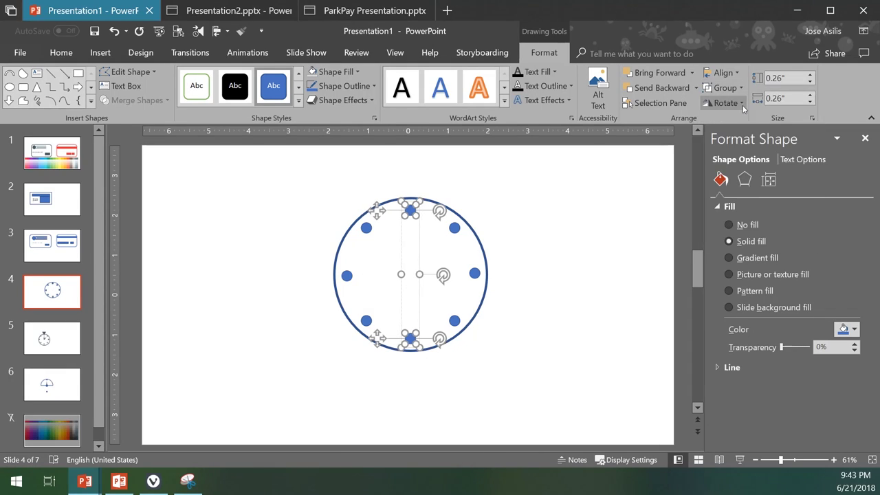
{"action": "left_click", "coordinate": [552, 231]}
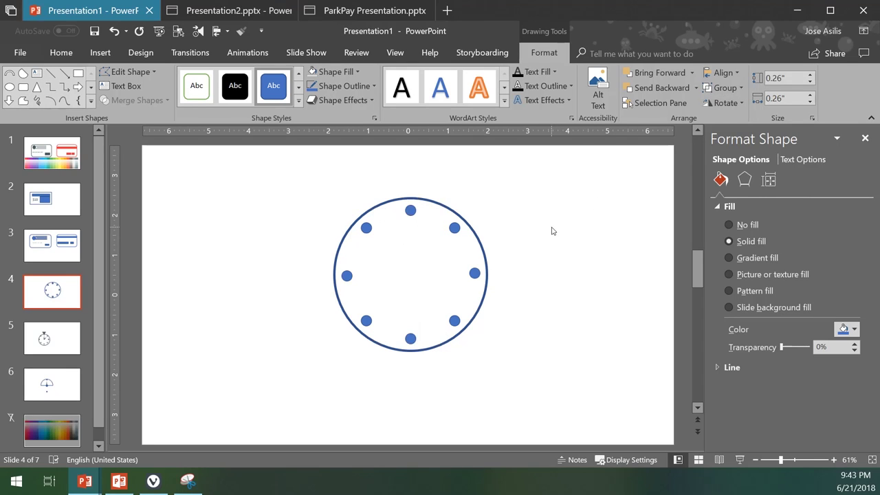
Select both diagonal dot pairs together
{"action": "left_click", "coordinate": [409, 210]}
{"action": "left_click", "coordinate": [454, 226]}
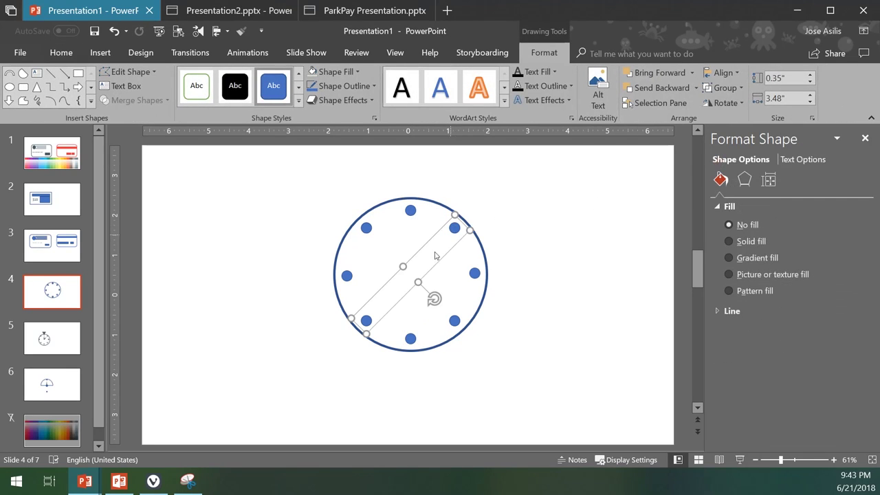
{"action": "left_click", "coordinate": [367, 320]}
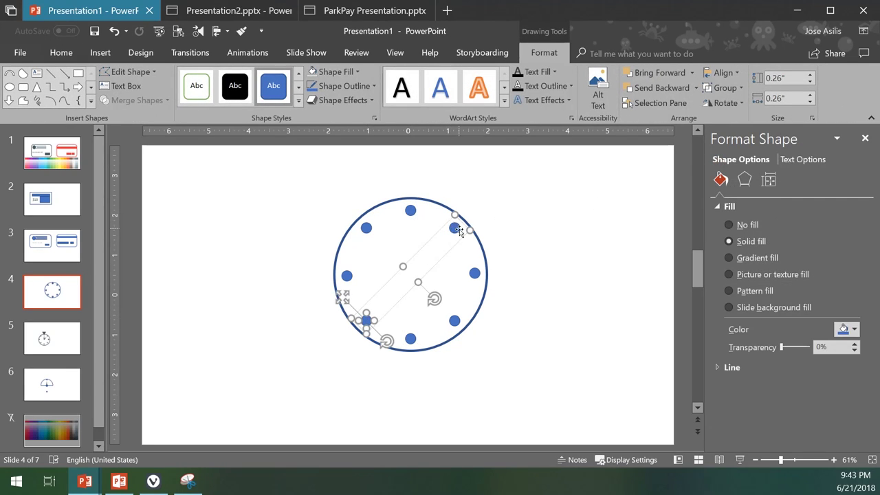
{"action": "left_click", "coordinate": [455, 228], "text": "shift"}
{"action": "left_click", "coordinate": [722, 73]}
{"action": "left_click", "coordinate": [741, 103]}
{"action": "key", "text": "ctrl+z"}
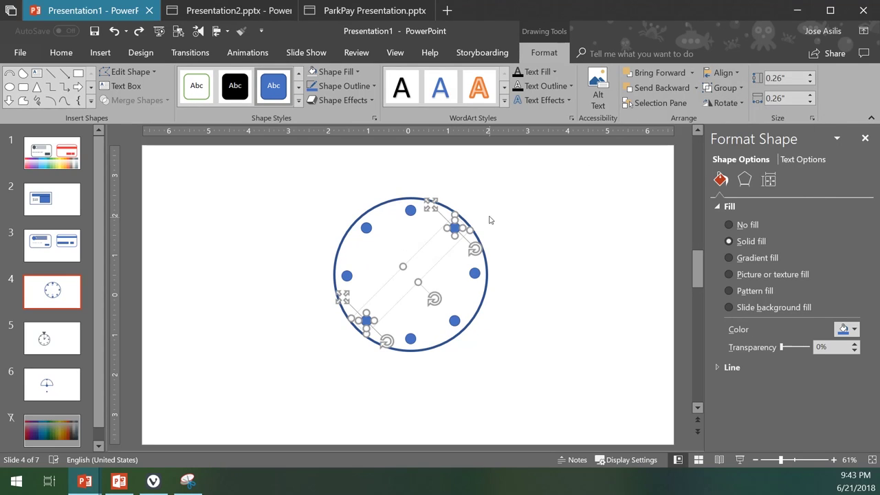
{"action": "left_click", "coordinate": [488, 206]}
{"action": "left_click", "coordinate": [455, 227]}
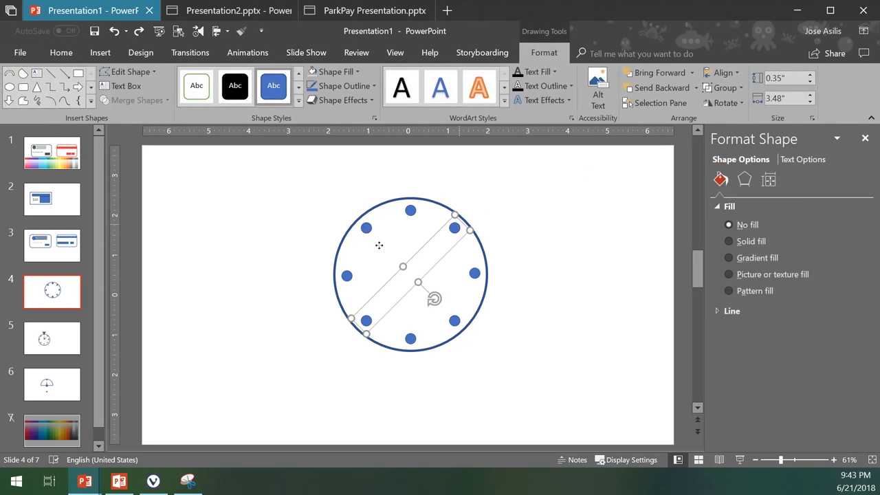
{"action": "left_click", "coordinate": [382, 250], "text": "shift"}
Delete both diagonal dot pairs and align the left and right dots by middle
{"action": "key", "text": "Delete"}
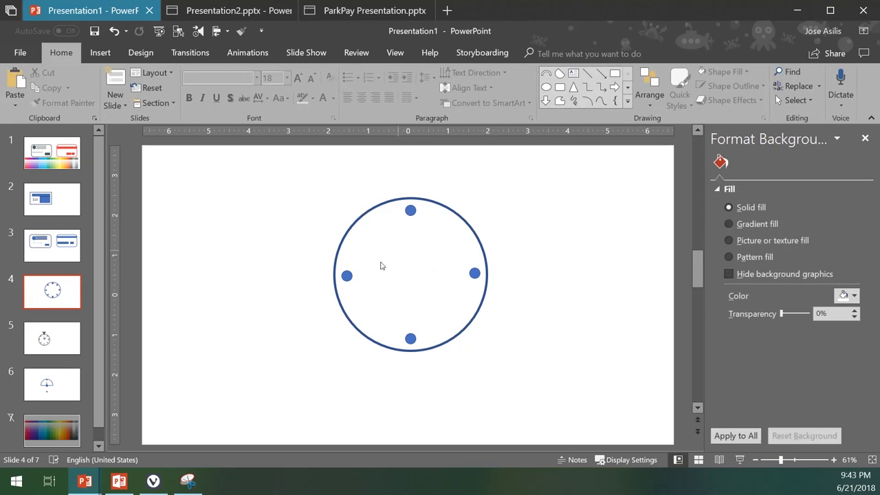
{"action": "left_click", "coordinate": [351, 275]}
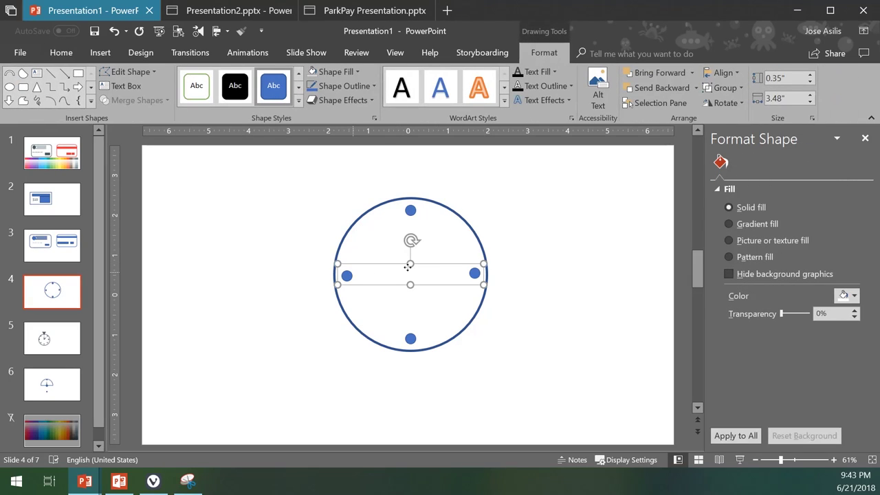
{"action": "left_click", "coordinate": [474, 274]}
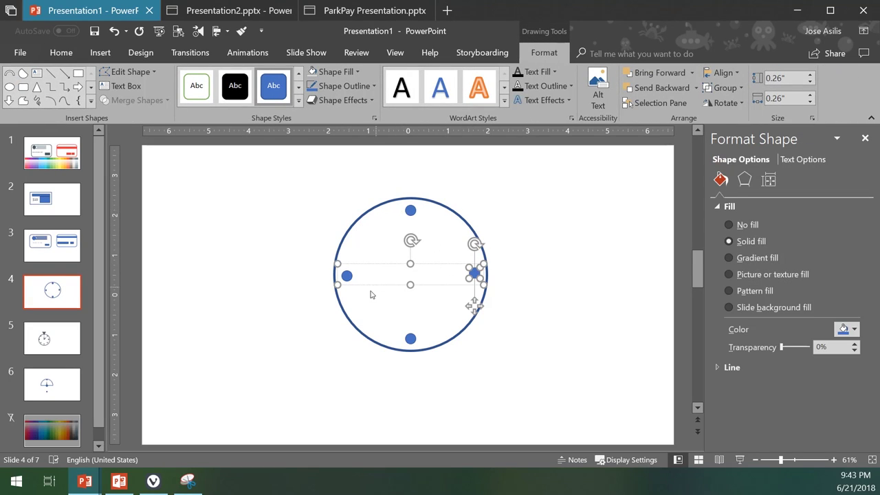
{"action": "left_click", "coordinate": [346, 276], "text": "shift"}
{"action": "left_click", "coordinate": [722, 72]}
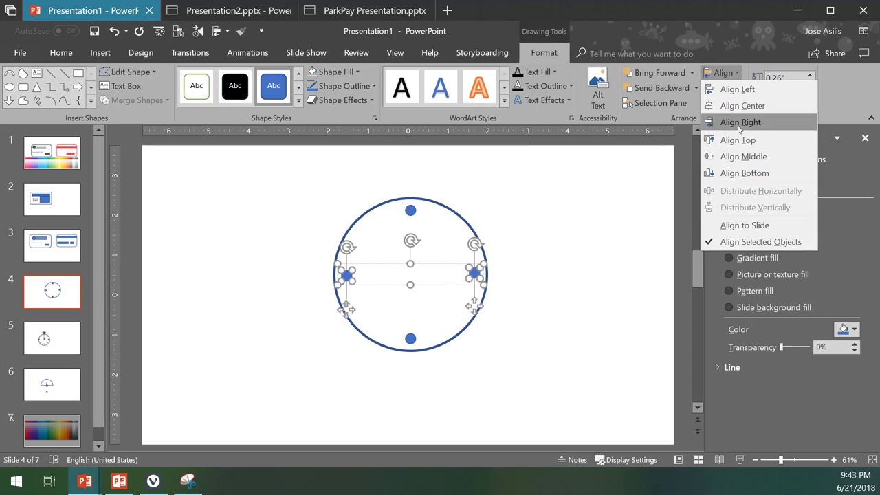
{"action": "left_click", "coordinate": [743, 156]}
Align the top and bottom dots by centre
{"action": "left_click", "coordinate": [408, 208]}
{"action": "left_click", "coordinate": [411, 338], "text": "shift"}
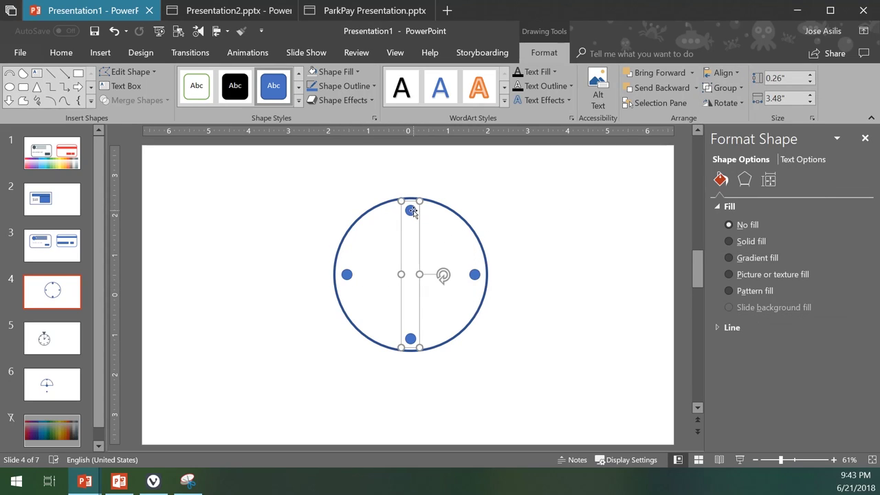
{"action": "left_click", "coordinate": [722, 73]}
{"action": "left_click", "coordinate": [737, 103]}
{"action": "left_click", "coordinate": [635, 188]}
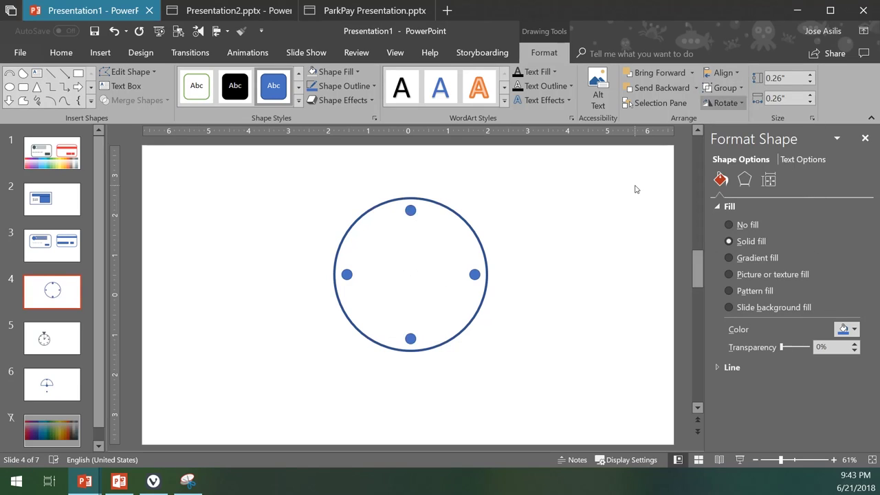
Add two diagonal copies of the left-right dot pair, flipping the second vertically
{"action": "left_click", "coordinate": [464, 278]}
{"action": "key", "text": "ctrl+c"}
{"action": "key", "text": "ctrl+v"}
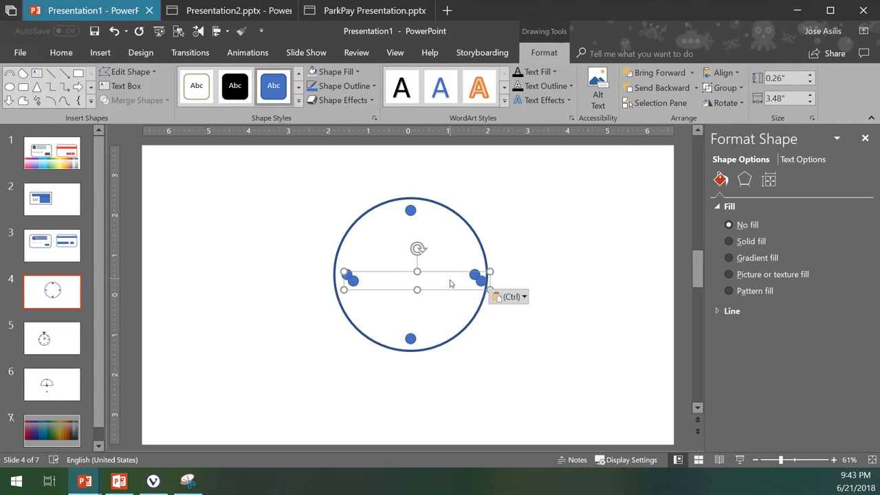
{"action": "left_click_drag", "start_coordinate": [418, 247], "coordinate": [389, 246]}
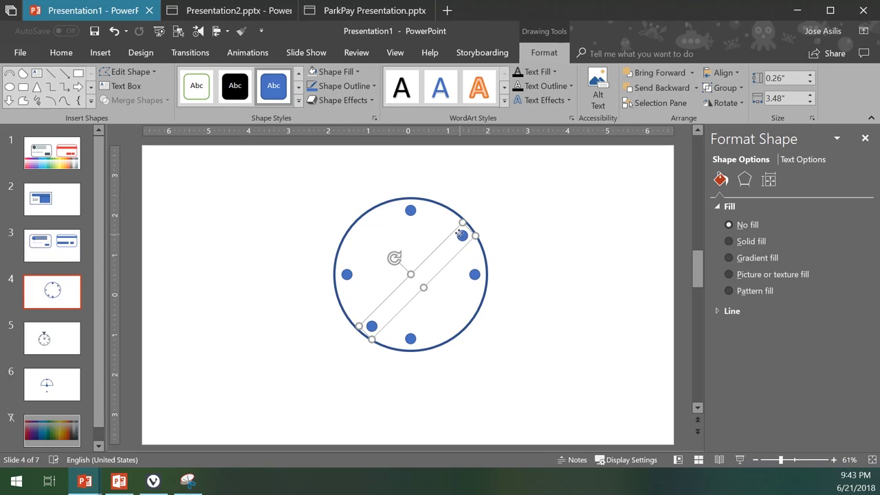
{"action": "key", "text": "ctrl+c"}
{"action": "key", "text": "ctrl+v"}
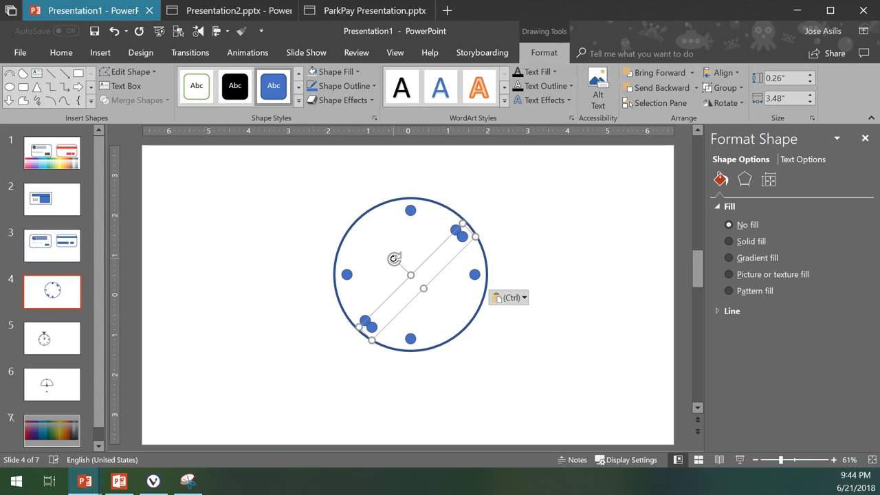
{"action": "left_click_drag", "start_coordinate": [393, 259], "coordinate": [432, 269]}
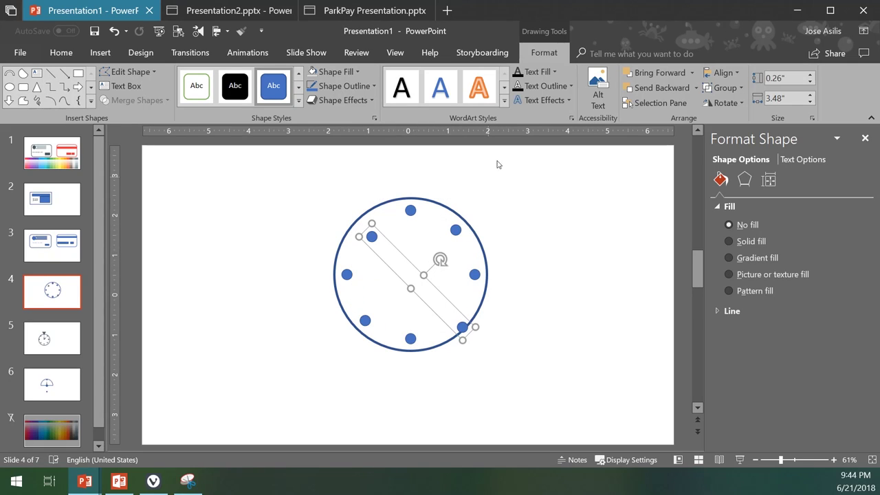
{"action": "key", "text": "ctrl+z"}
{"action": "left_click", "coordinate": [718, 73]}
{"action": "left_click", "coordinate": [722, 102]}
{"action": "left_click", "coordinate": [742, 146]}
{"action": "left_click", "coordinate": [493, 192]}
Select the circle and all eight dots and align them by centre and middle
{"action": "key", "text": "ctrl+a"}
{"action": "mouse_move", "coordinate": [304, 172]}
{"action": "left_mouse_down"}
{"action": "mouse_move", "coordinate": [526, 485]}
{"action": "mouse_move", "coordinate": [544, 427]}
{"action": "left_mouse_up"}
{"action": "left_click", "coordinate": [656, 91]}
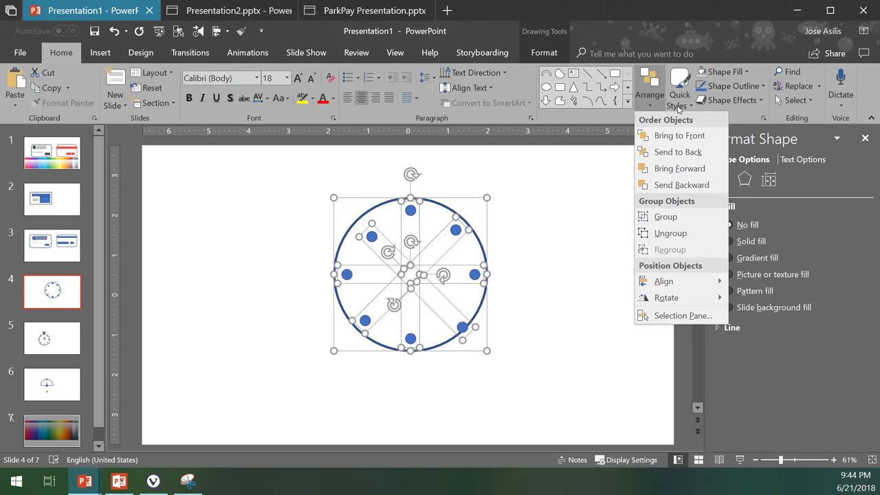
{"action": "left_click", "coordinate": [772, 299]}
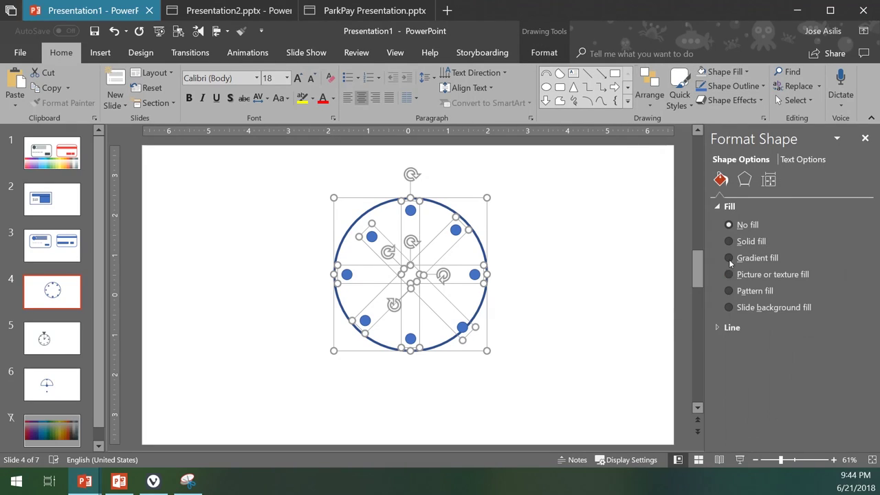
{"action": "left_click", "coordinate": [650, 90]}
{"action": "mouse_move", "coordinate": [700, 281]}
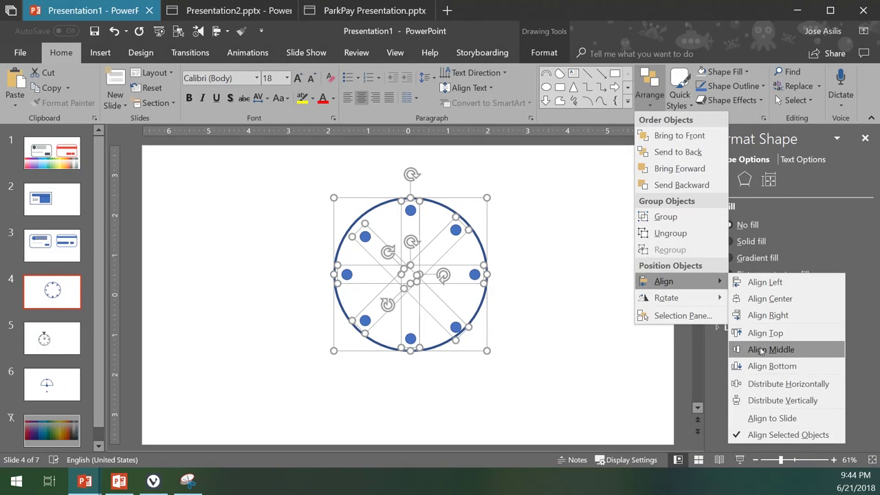
{"action": "left_click", "coordinate": [695, 348]}
{"action": "left_click", "coordinate": [375, 288]}
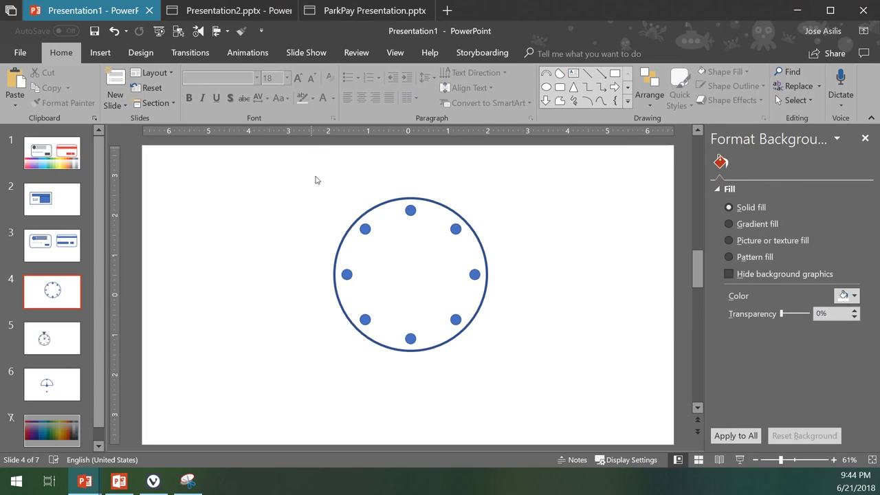
Group the circle and its eight dots and nudge the dial left and down
{"action": "left_click_drag", "start_coordinate": [311, 147], "coordinate": [499, 357]}
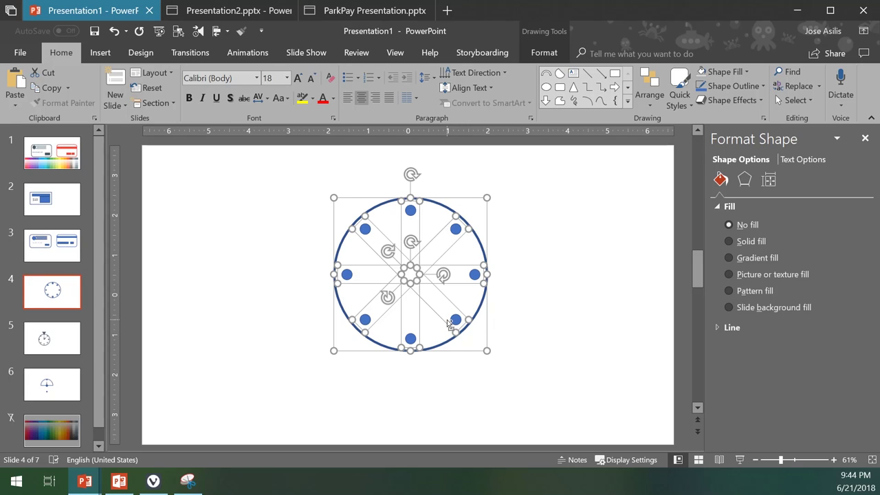
{"action": "key", "text": "ctrl+g"}
{"action": "left_click_drag", "start_coordinate": [485, 263], "coordinate": [467, 274]}
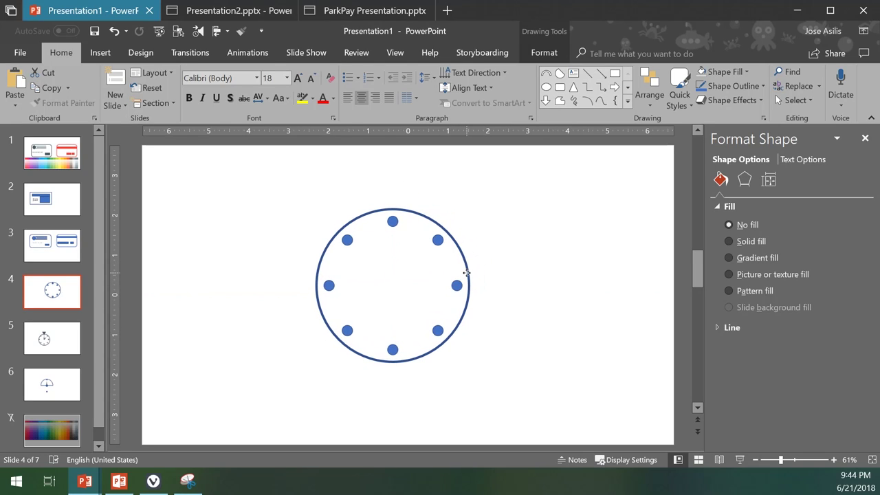
{"action": "left_click", "coordinate": [493, 241]}
Draw a thin rounded-rectangle bar from the dial centre to the right dot, adjusting its corners
{"action": "left_click", "coordinate": [100, 52]}
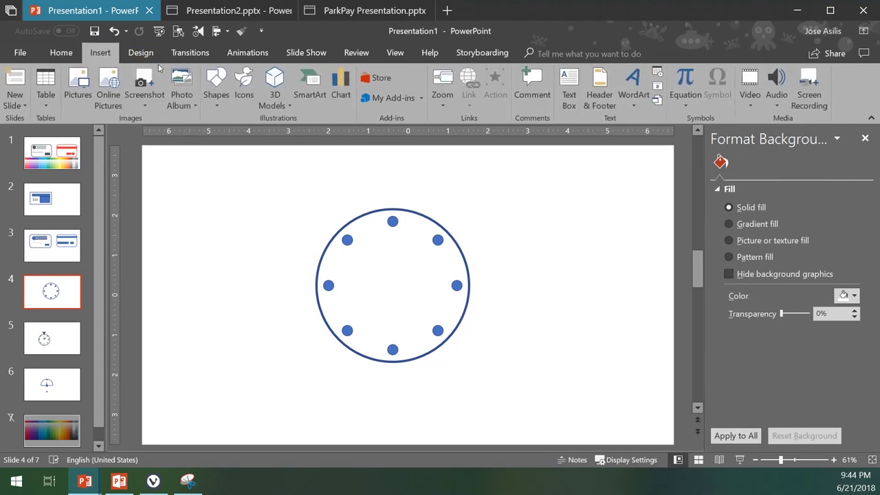
{"action": "left_click", "coordinate": [216, 94]}
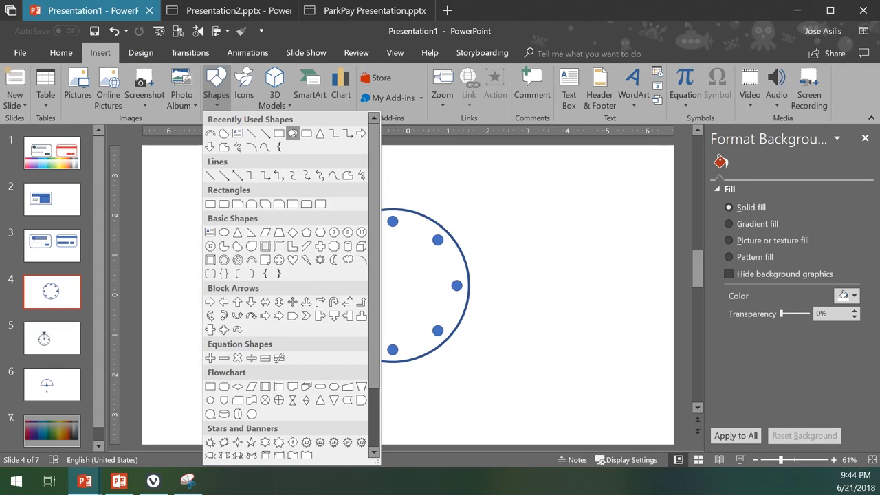
{"action": "left_click", "coordinate": [306, 134]}
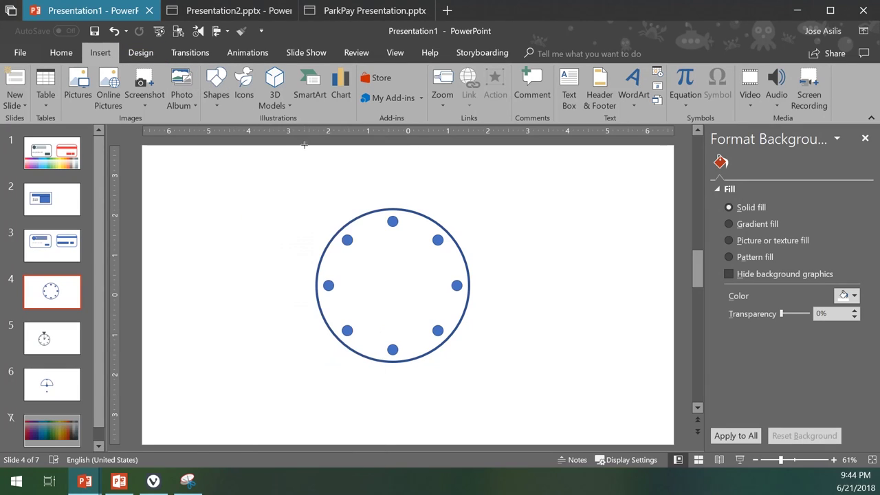
{"action": "left_click_drag", "start_coordinate": [388, 280], "coordinate": [424, 279]}
{"action": "scroll", "coordinate": [428, 278], "scroll_direction": "up", "scroll_amount": 10, "text": "ctrl"}
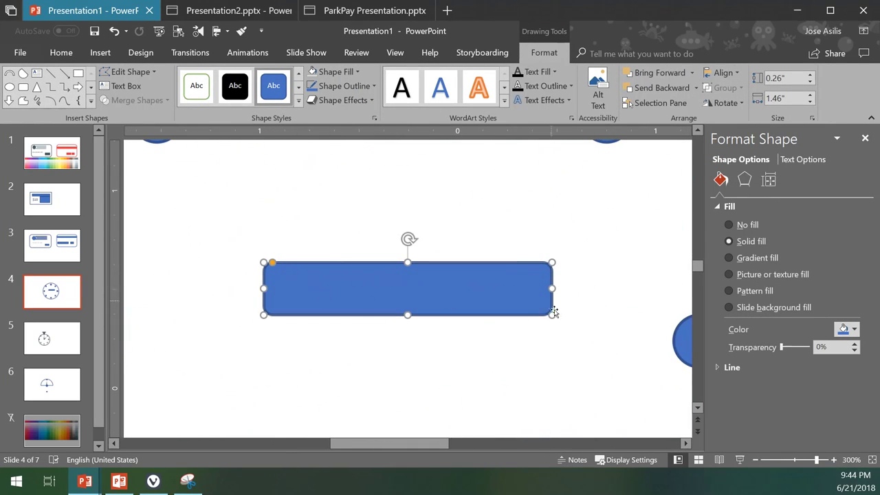
{"action": "mouse_move", "coordinate": [552, 315]}
{"action": "left_mouse_down"}
{"action": "mouse_move", "coordinate": [584, 337]}
{"action": "mouse_move", "coordinate": [565, 316]}
{"action": "left_mouse_up"}
{"action": "left_click_drag", "start_coordinate": [273, 263], "coordinate": [320, 271]}
{"action": "scroll", "coordinate": [321, 271], "scroll_direction": "down", "scroll_amount": 5}
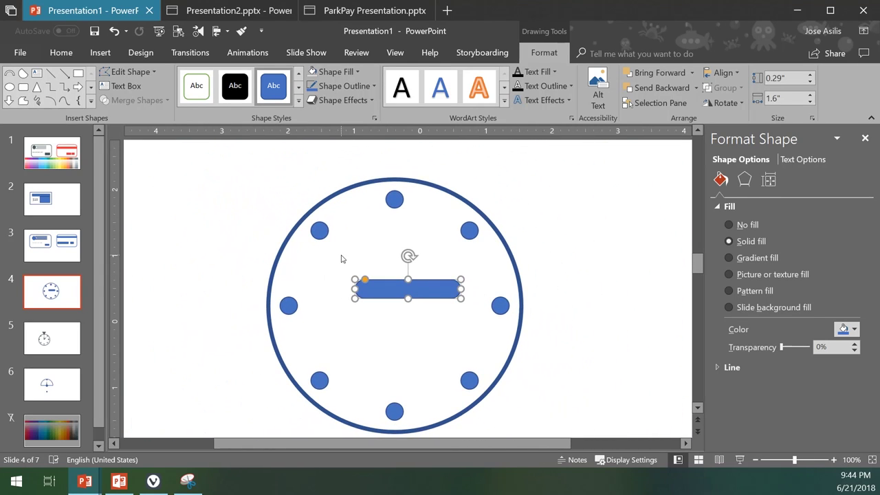
{"action": "scroll", "coordinate": [415, 282], "scroll_direction": "down", "scroll_amount": 2}
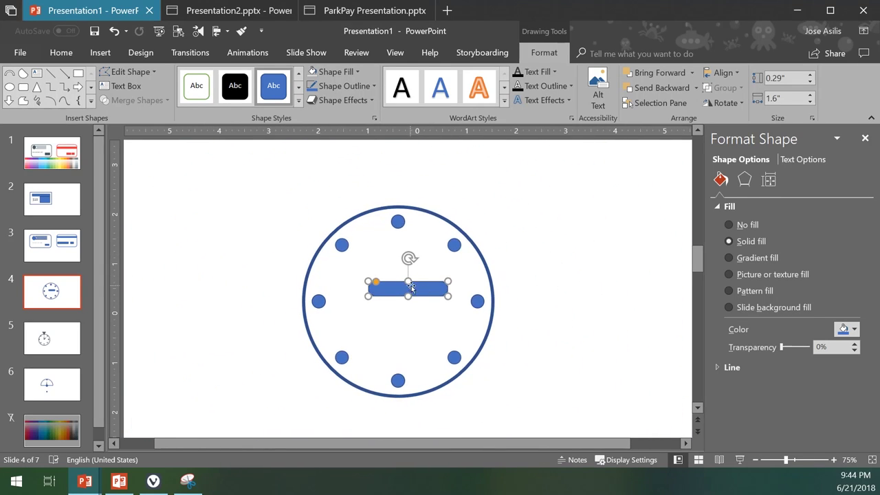
{"action": "mouse_move", "coordinate": [448, 296]}
{"action": "left_mouse_down"}
{"action": "mouse_move", "coordinate": [435, 288]}
{"action": "mouse_move", "coordinate": [439, 303]}
{"action": "mouse_move", "coordinate": [451, 304]}
{"action": "left_mouse_up"}
Duplicate the blue bar and rotate the copy to point straight up
{"action": "left_click", "coordinate": [458, 314]}
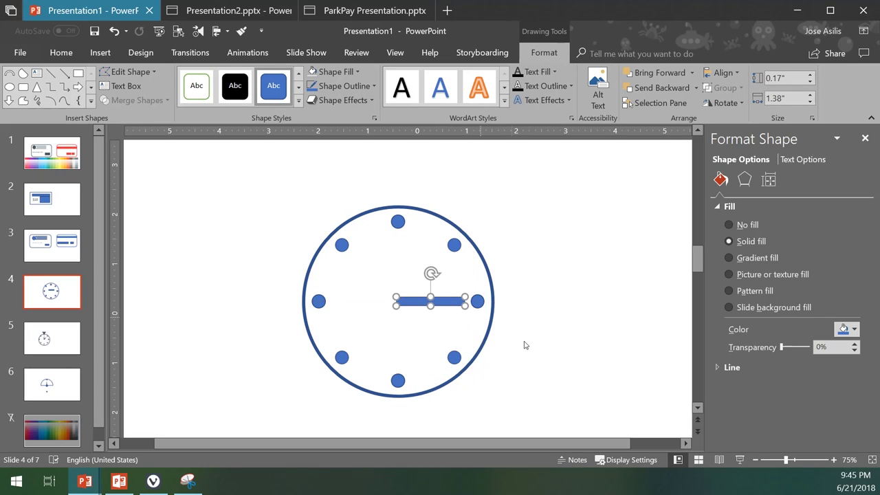
{"action": "left_click", "coordinate": [558, 291]}
{"action": "left_click", "coordinate": [419, 305]}
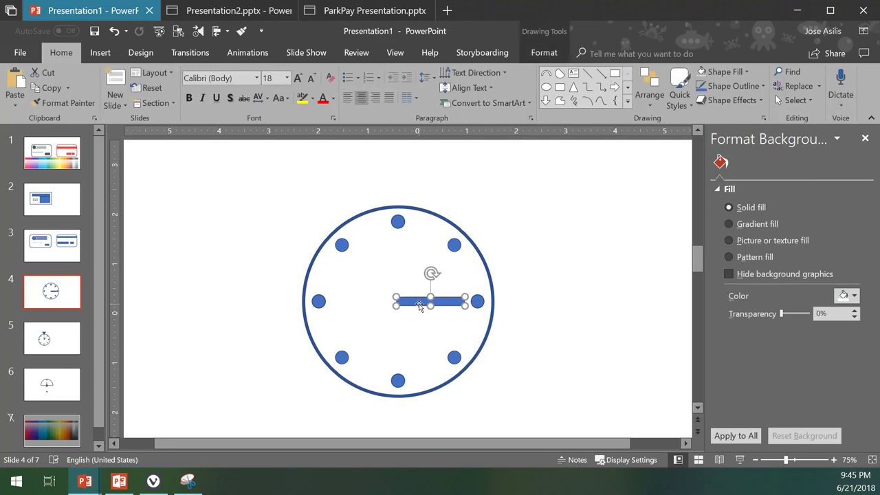
{"action": "key", "text": "ctrl+d"}
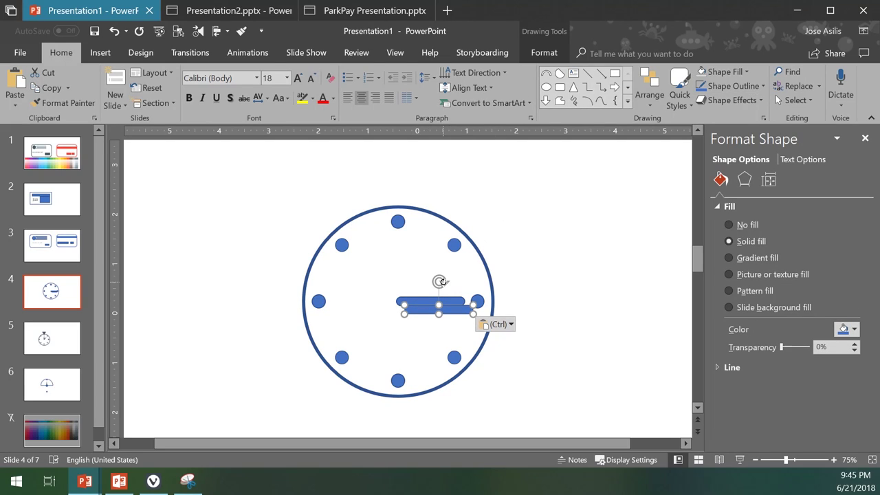
{"action": "left_click_drag", "start_coordinate": [440, 281], "coordinate": [400, 263]}
Shorten the horizontal hand, angle it up-right, and select both hands
{"action": "left_click", "coordinate": [434, 306]}
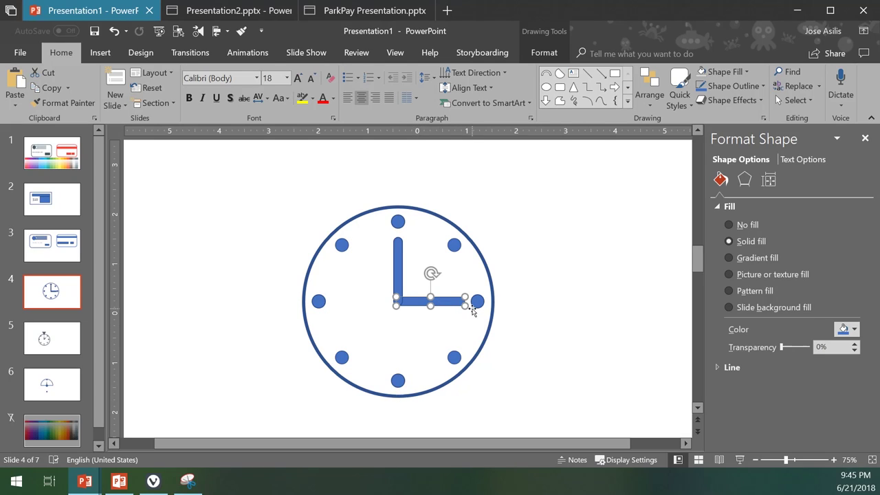
{"action": "left_click_drag", "start_coordinate": [464, 305], "coordinate": [447, 303]}
{"action": "mouse_move", "coordinate": [415, 272]}
{"action": "left_mouse_down"}
{"action": "mouse_move", "coordinate": [400, 284]}
{"action": "mouse_move", "coordinate": [421, 280]}
{"action": "left_mouse_up"}
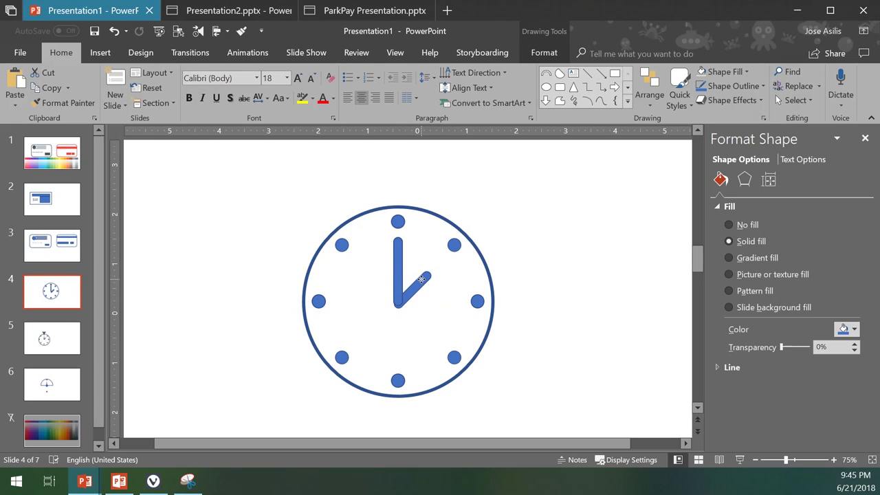
{"action": "left_click", "coordinate": [398, 246], "text": "shift"}
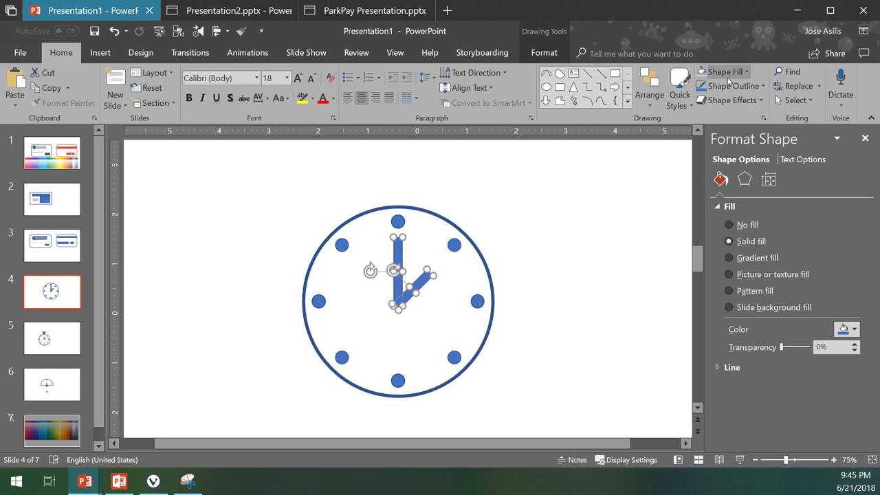
Set both clock hands to No Outline
{"action": "left_click", "coordinate": [726, 86]}
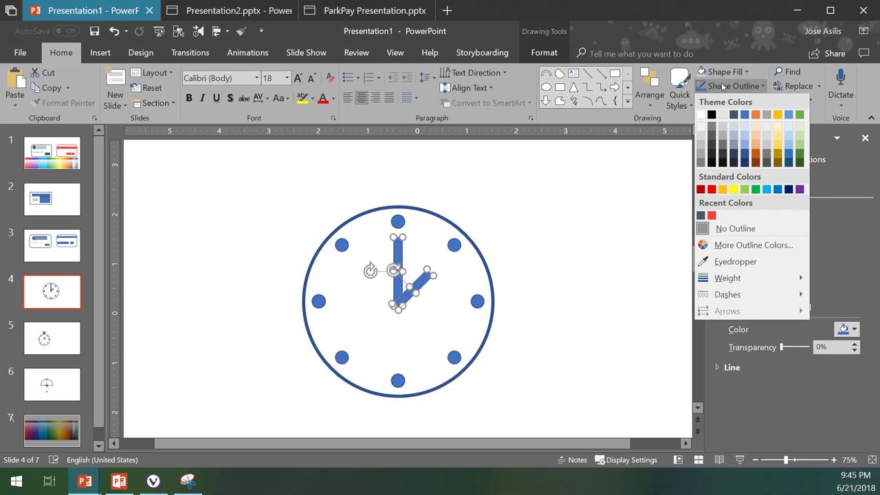
{"action": "left_click", "coordinate": [731, 228]}
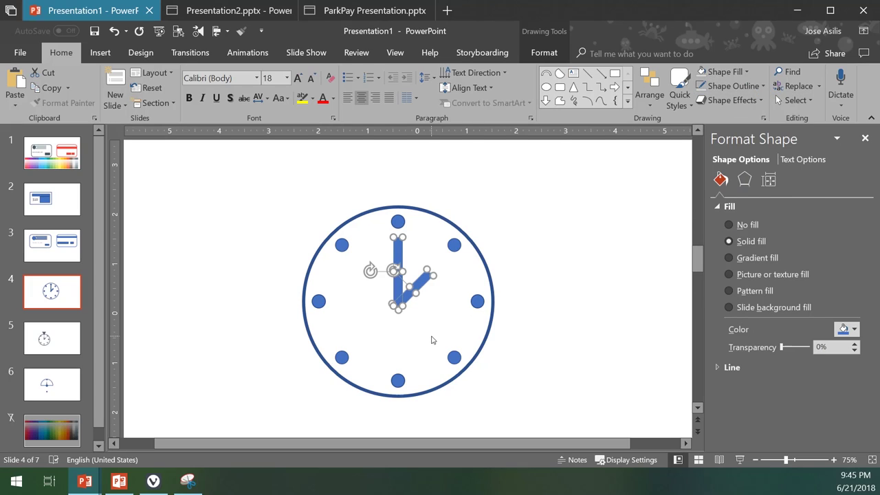
{"action": "left_click", "coordinate": [545, 262]}
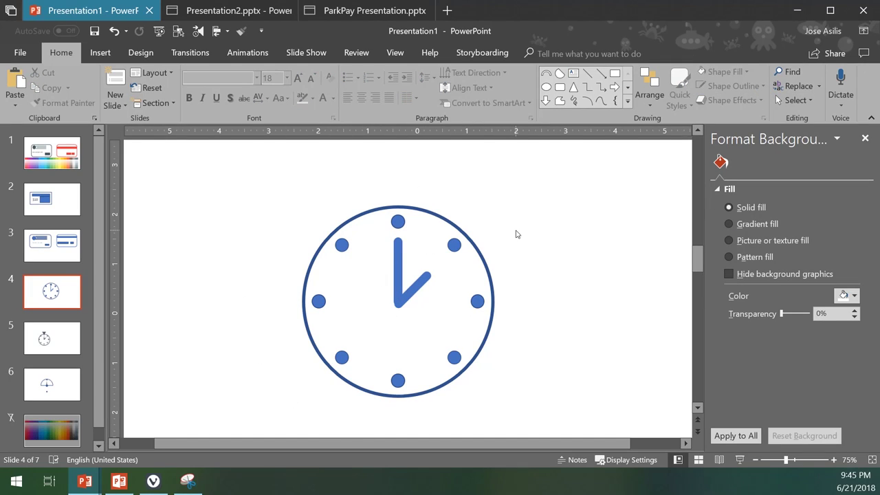
Select the whole clock and shift it slightly down and to the right
{"action": "scroll", "coordinate": [508, 225], "scroll_direction": "down", "scroll_amount": 2}
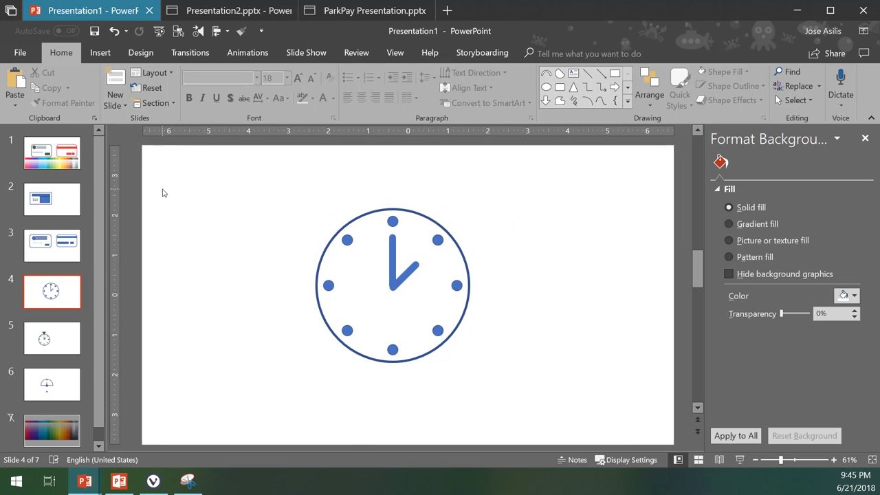
{"action": "left_click_drag", "start_coordinate": [307, 210], "coordinate": [517, 411]}
{"action": "left_click_drag", "start_coordinate": [408, 272], "coordinate": [430, 306]}
{"action": "right_click", "coordinate": [430, 306]}
{"action": "mouse_move", "coordinate": [475, 162]}
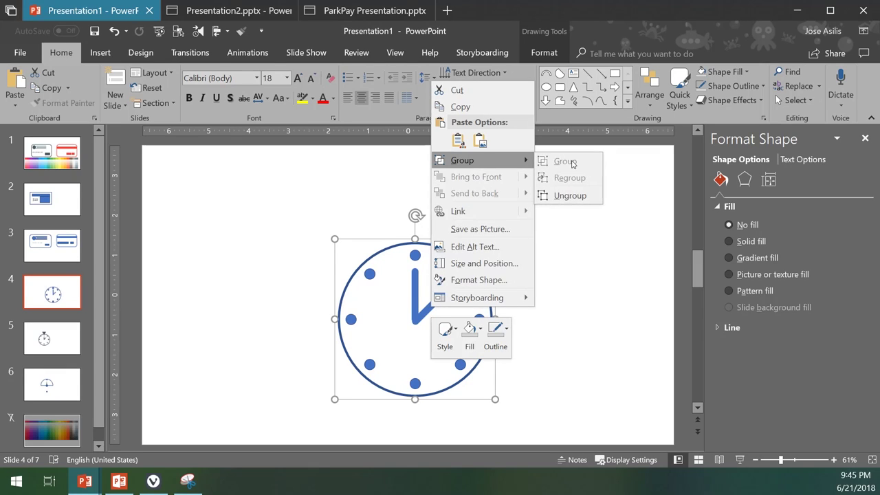
{"action": "left_click", "coordinate": [576, 320]}
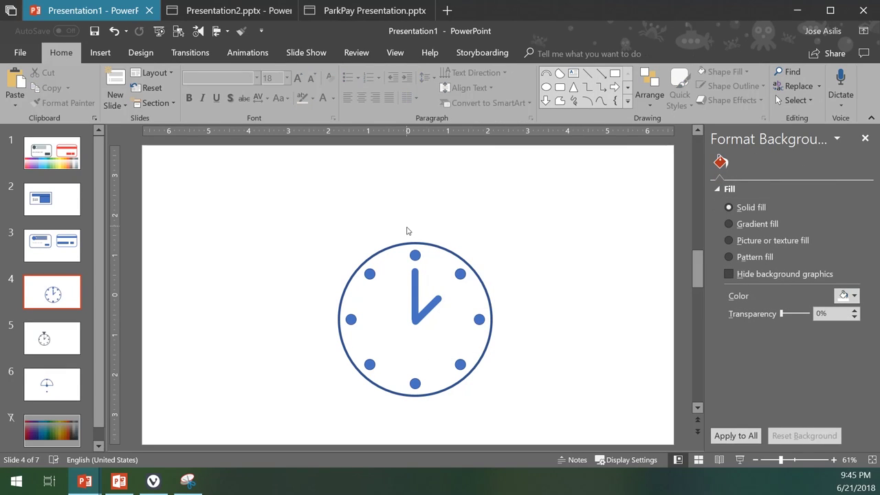
Draw a small blue rectangle just above the clock dial
{"action": "left_click", "coordinate": [101, 53]}
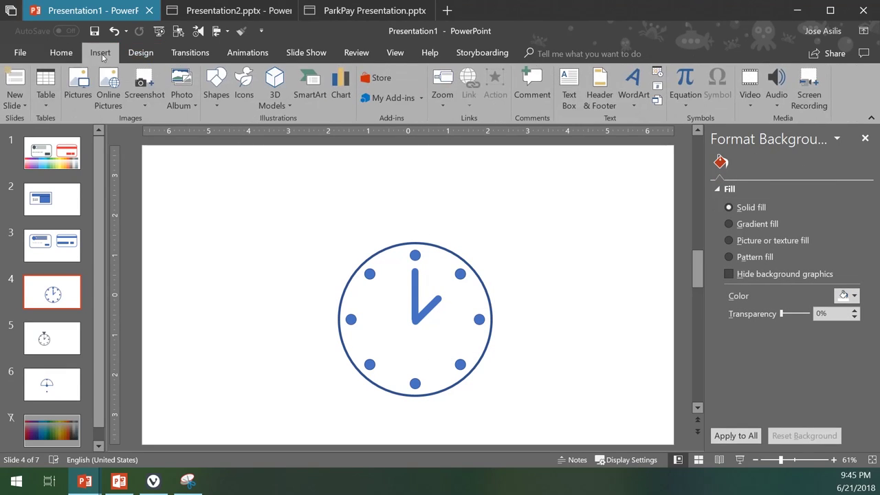
{"action": "left_click", "coordinate": [215, 96]}
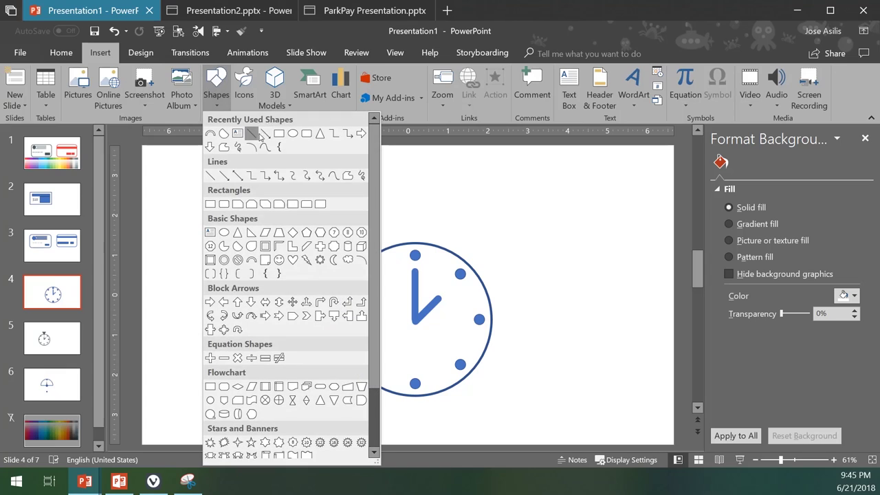
{"action": "left_click", "coordinate": [280, 137]}
{"action": "left_click_drag", "start_coordinate": [402, 232], "coordinate": [422, 242]}
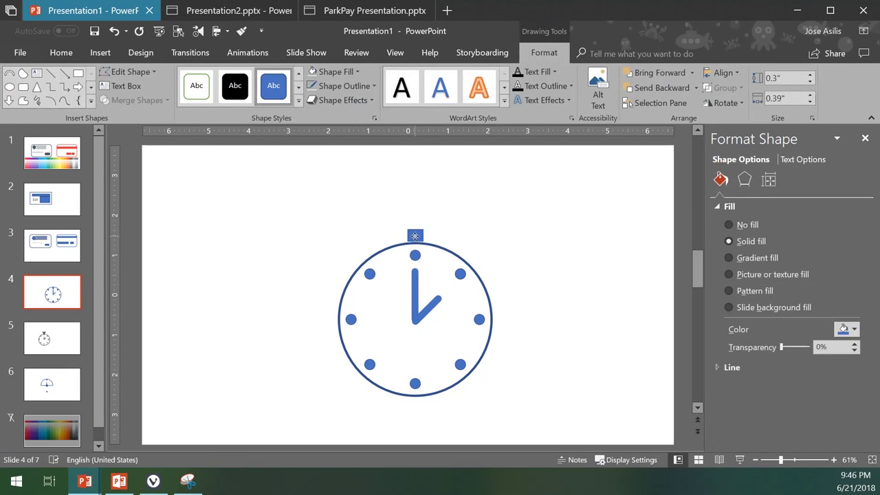
Center the small square horizontally on the clock dial using Align Center
{"action": "left_click", "coordinate": [439, 253], "text": "shift"}
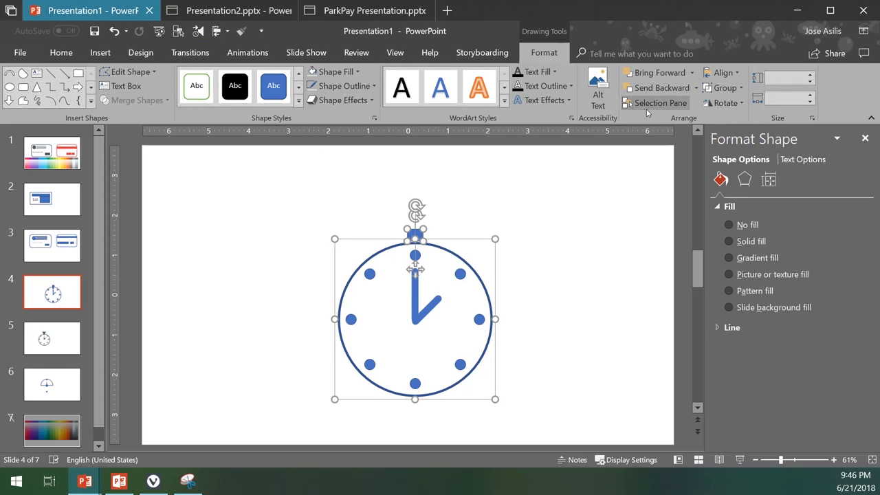
{"action": "left_click", "coordinate": [719, 73]}
{"action": "left_click", "coordinate": [728, 105]}
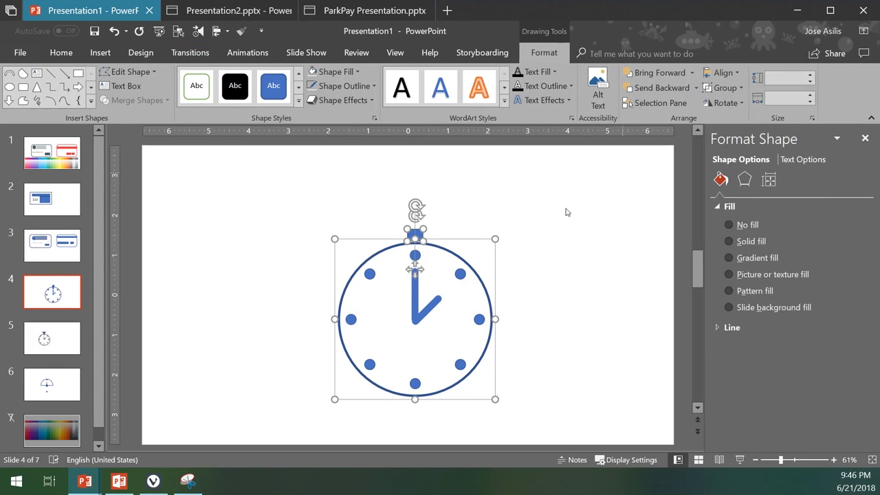
{"action": "left_click", "coordinate": [472, 231]}
{"action": "left_click", "coordinate": [418, 234]}
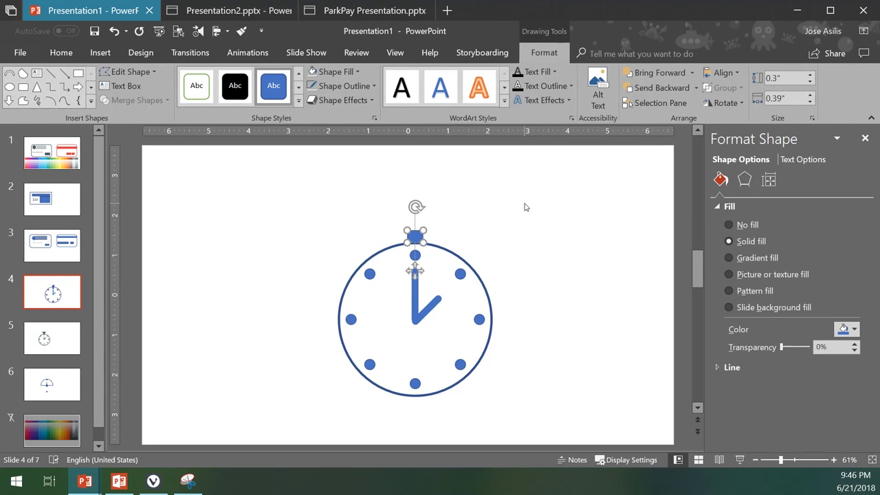
{"action": "left_click", "coordinate": [528, 264]}
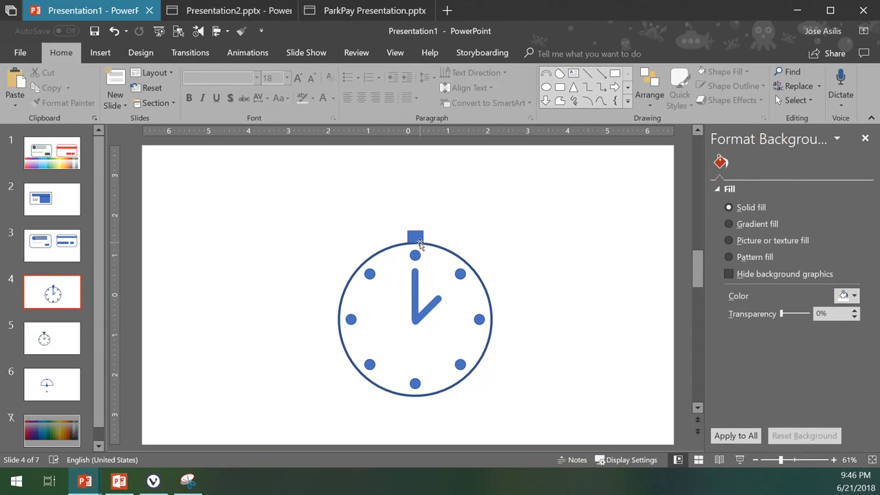
{"action": "left_click", "coordinate": [412, 239]}
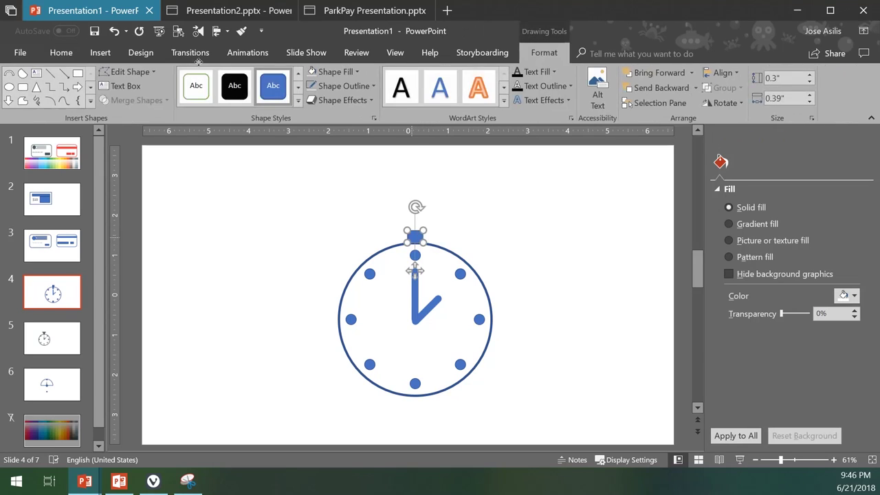
Draw a wider rectangle above the stem square as the top button
{"action": "left_click", "coordinate": [99, 52]}
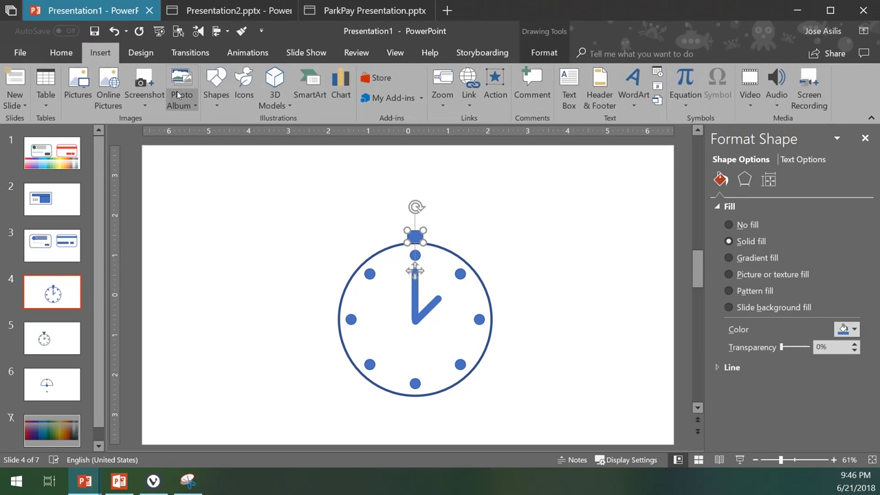
{"action": "left_click", "coordinate": [215, 86]}
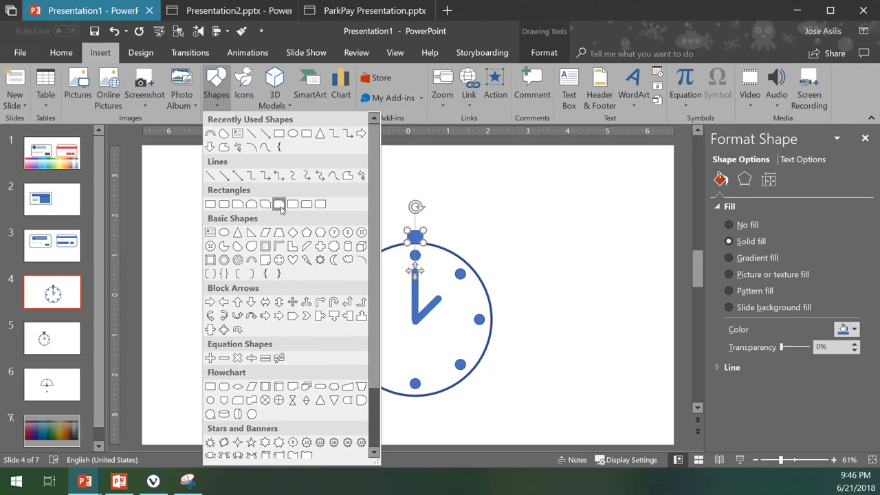
{"action": "left_click", "coordinate": [307, 134]}
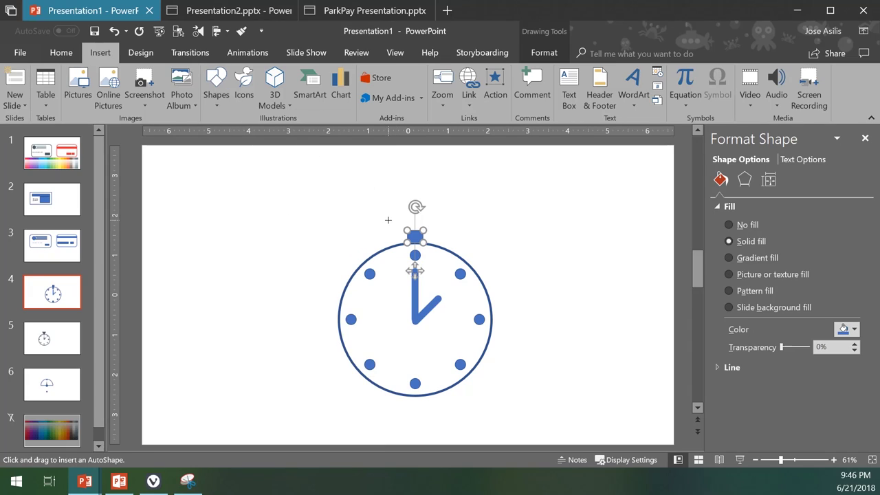
{"action": "mouse_move", "coordinate": [387, 220]}
{"action": "left_mouse_down"}
{"action": "mouse_move", "coordinate": [427, 237]}
{"action": "mouse_move", "coordinate": [420, 230]}
{"action": "left_mouse_up"}
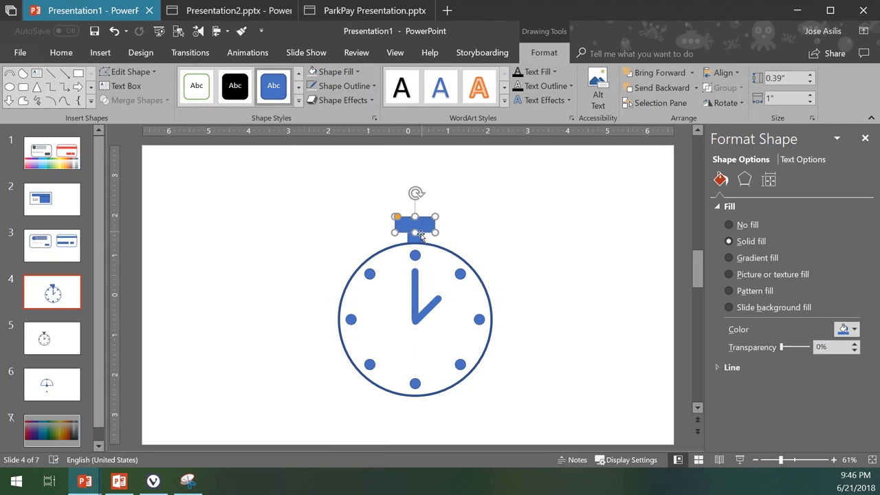
Select the stem square and top button together, then undo the last change
{"action": "left_click", "coordinate": [468, 244]}
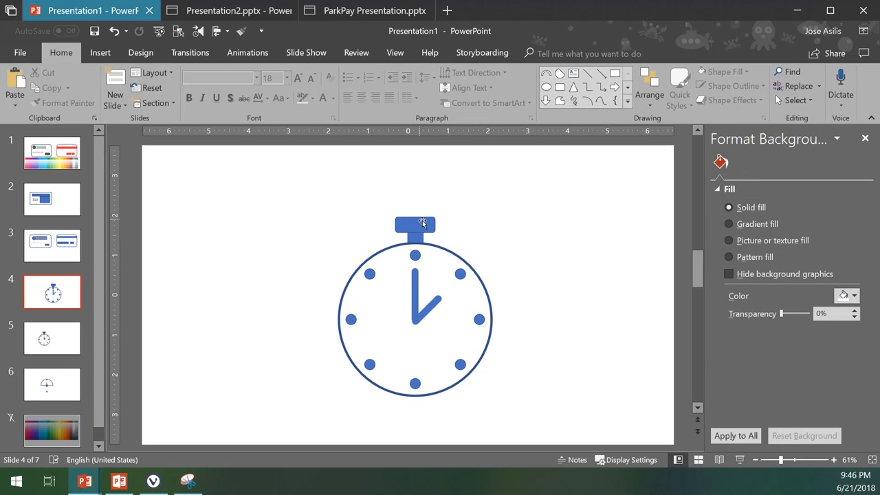
{"action": "left_click", "coordinate": [413, 239]}
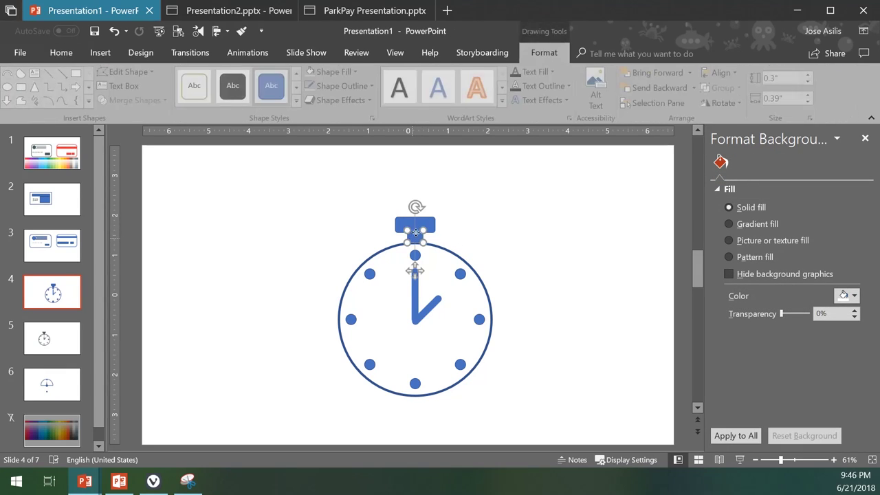
{"action": "left_click", "coordinate": [398, 227], "text": "shift"}
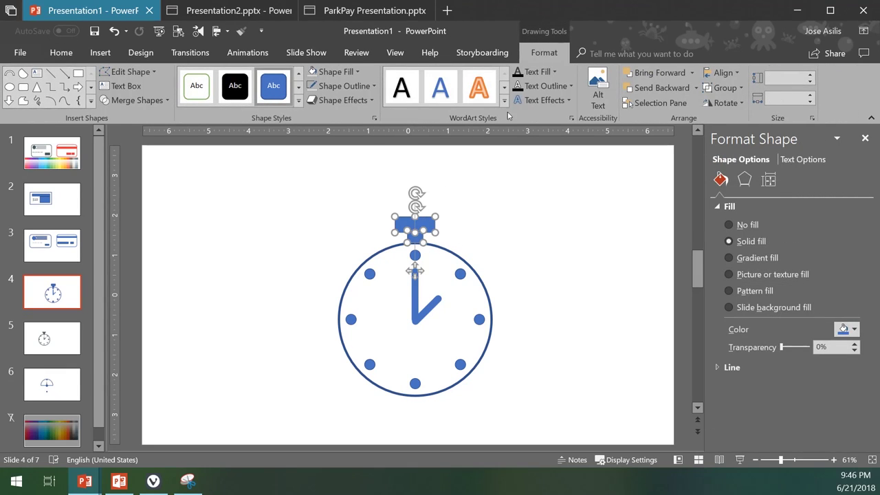
{"action": "key", "text": "ctrl+z"}
{"action": "left_click", "coordinate": [466, 250]}
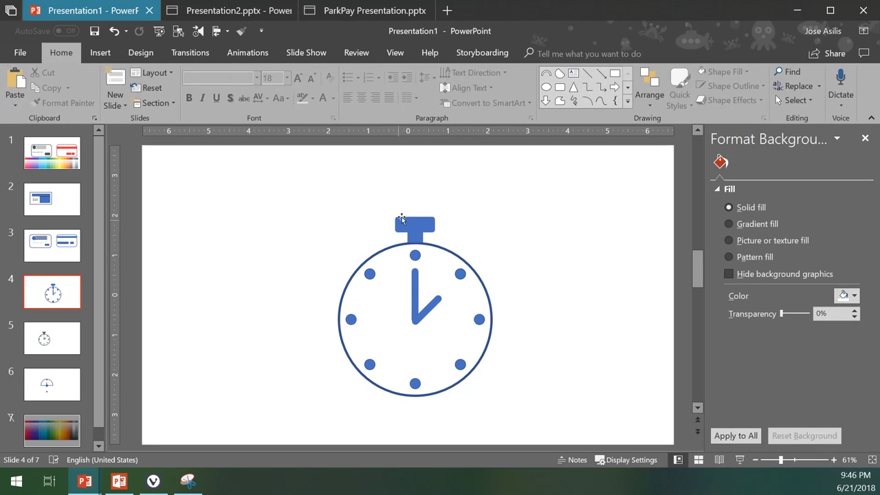
Select all stopwatch parts and move them toward the slide's left side
{"action": "scroll", "coordinate": [408, 231], "scroll_direction": "down", "scroll_amount": 1}
{"action": "scroll", "coordinate": [407, 231], "scroll_direction": "down", "scroll_amount": 1}
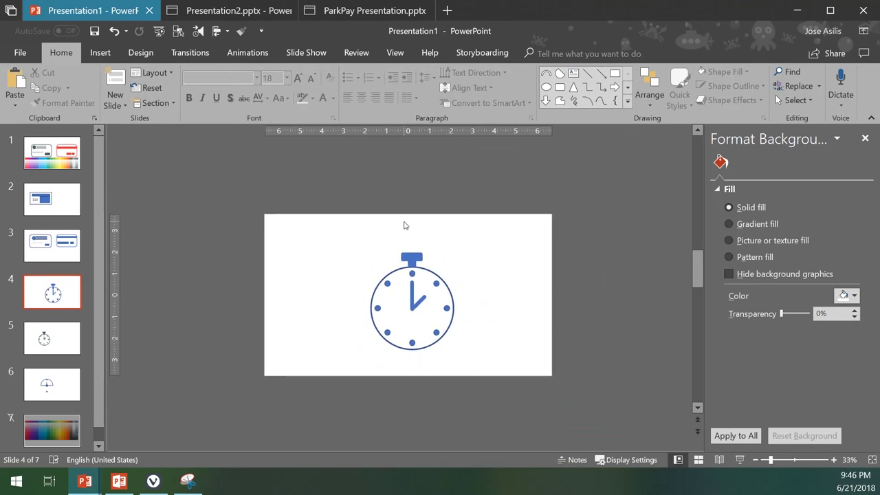
{"action": "left_click_drag", "start_coordinate": [349, 234], "coordinate": [474, 378]}
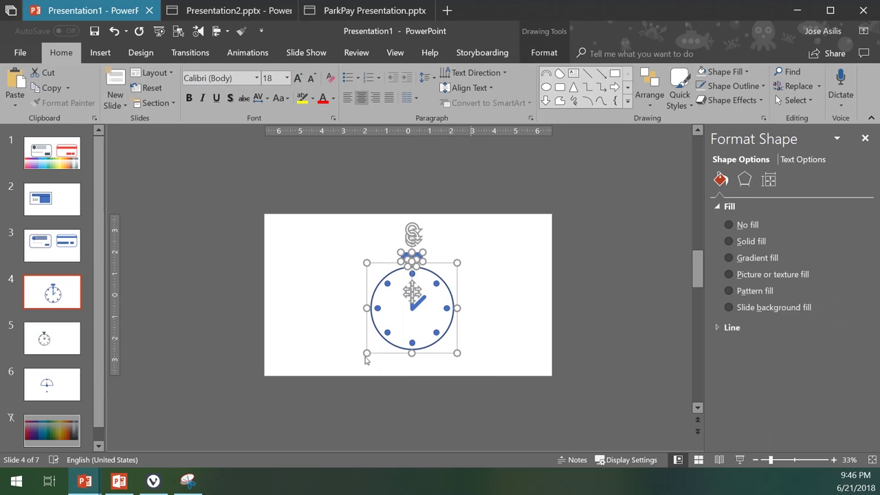
{"action": "left_click_drag", "start_coordinate": [410, 308], "coordinate": [334, 302]}
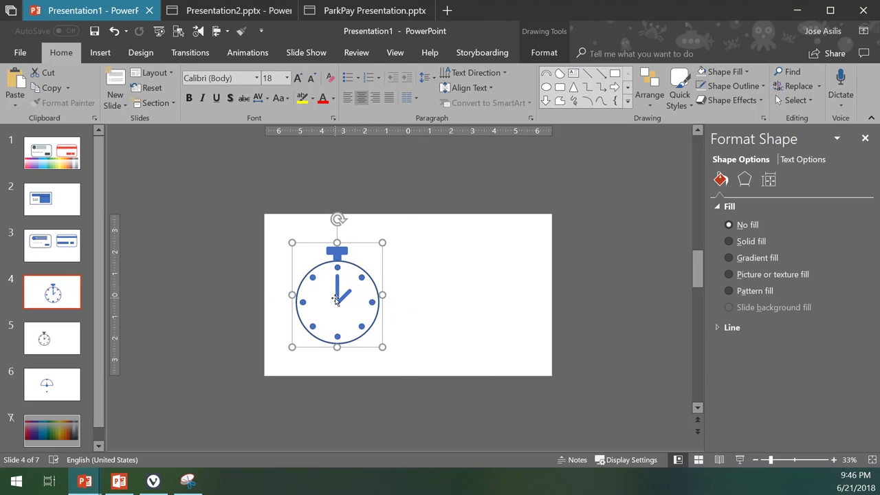
Set the clock dial's outline weight to 6 pt, then reselect the whole stopwatch
{"action": "left_click", "coordinate": [351, 265]}
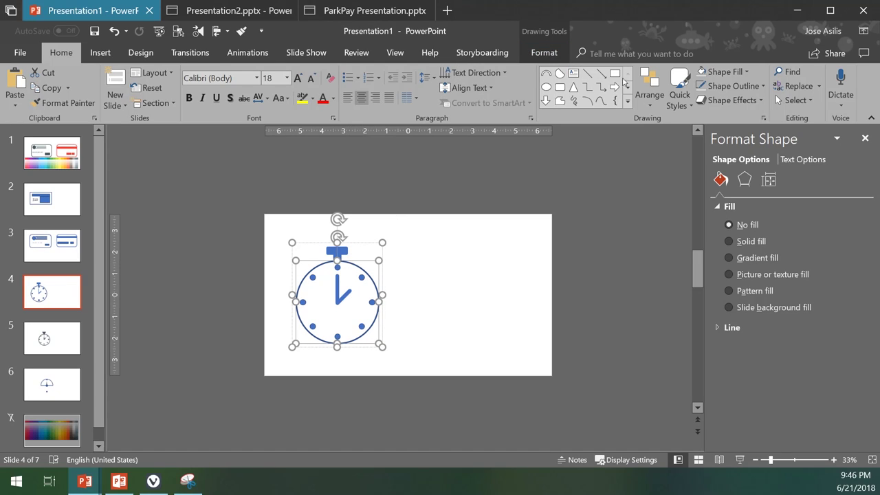
{"action": "left_click", "coordinate": [733, 86]}
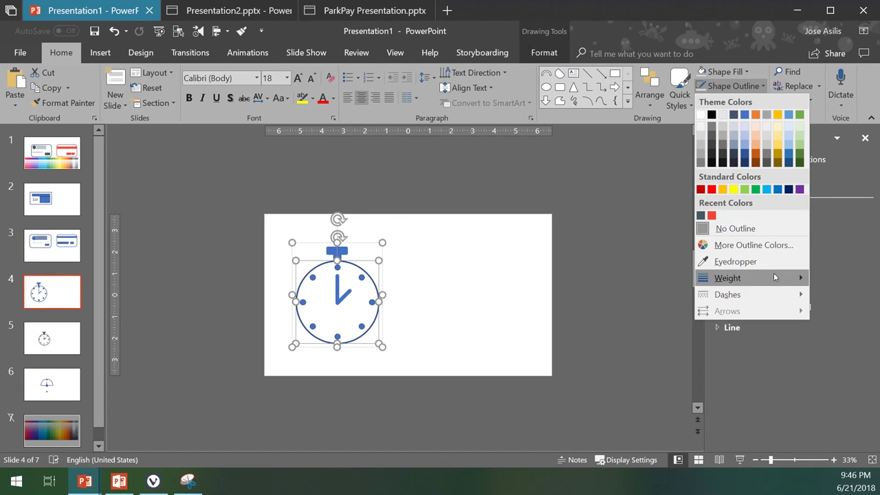
{"action": "mouse_move", "coordinate": [776, 278]}
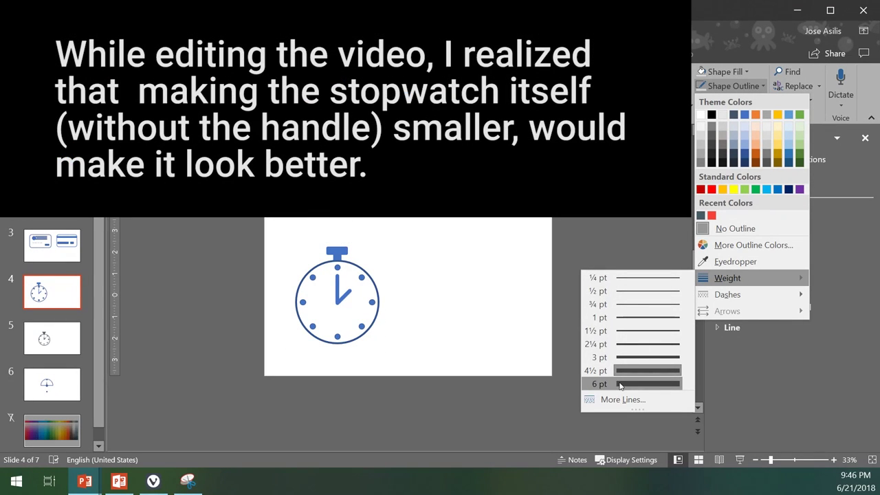
{"action": "left_click", "coordinate": [620, 384]}
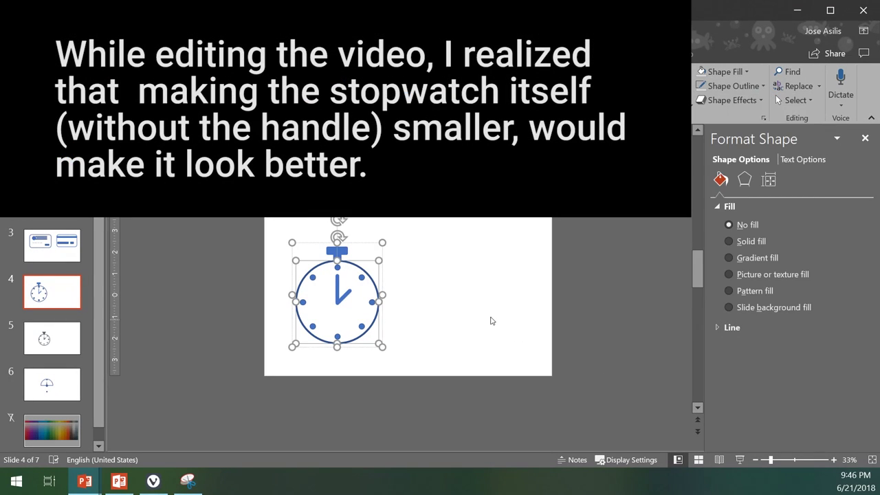
{"action": "left_click", "coordinate": [444, 315]}
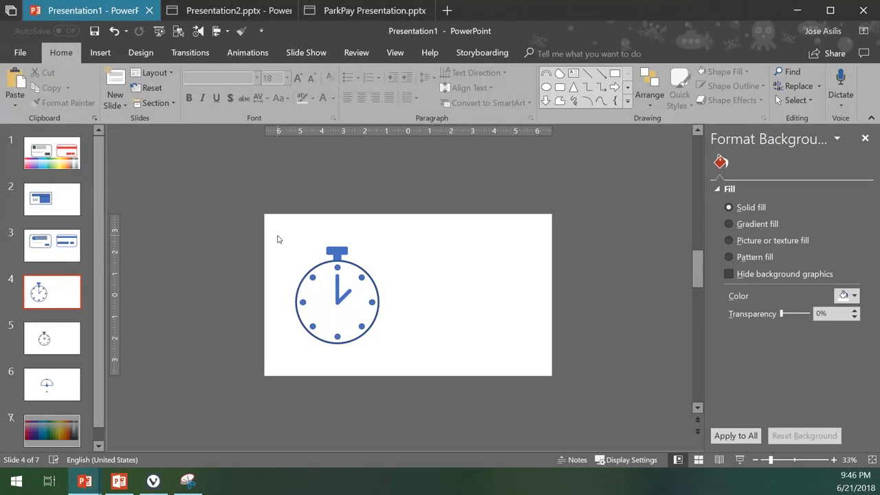
{"action": "left_click_drag", "start_coordinate": [277, 237], "coordinate": [442, 377]}
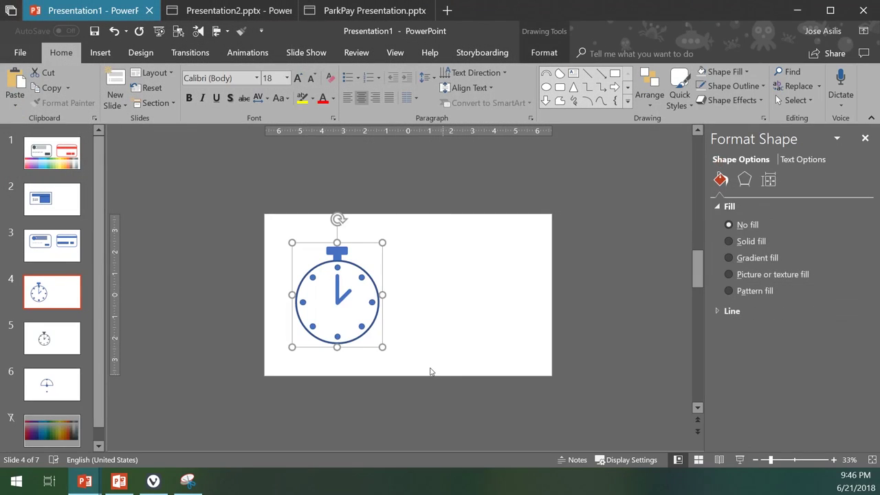
Switch to slide 3 and briefly select both credit-card icons, the front and back
{"action": "left_click", "coordinate": [429, 367]}
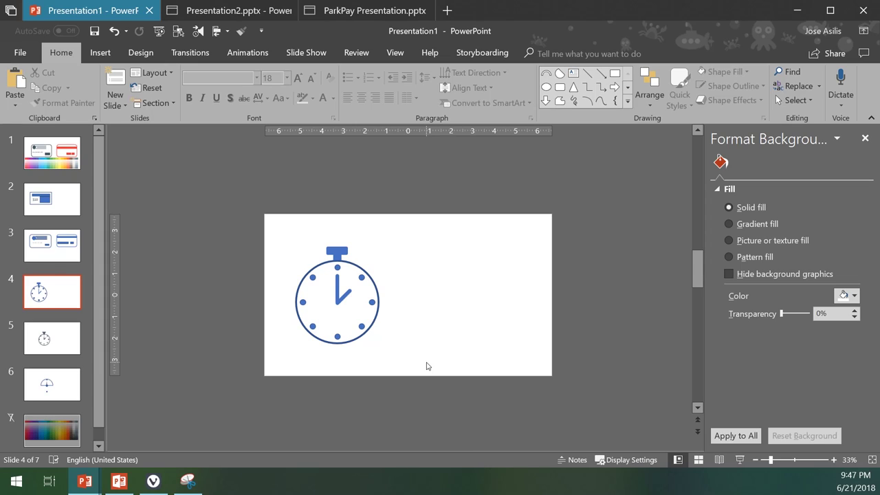
{"action": "left_click", "coordinate": [72, 253]}
{"action": "left_click_drag", "start_coordinate": [288, 213], "coordinate": [565, 354]}
{"action": "left_click", "coordinate": [564, 331]}
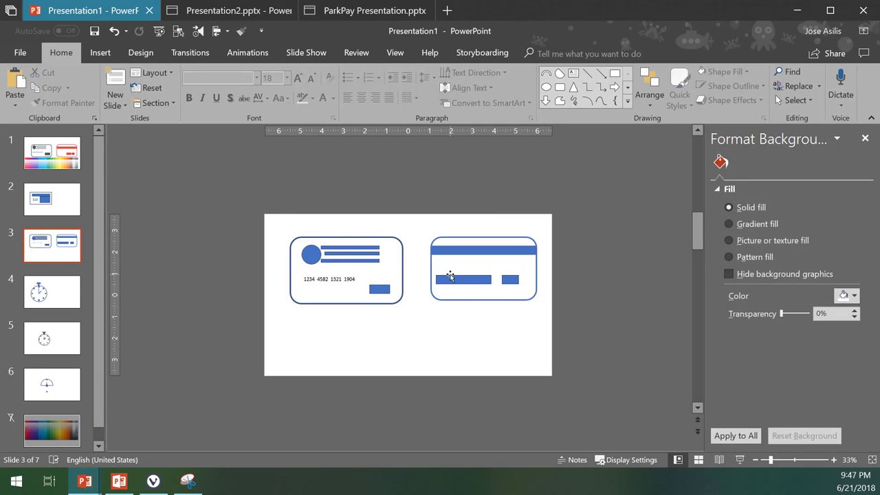